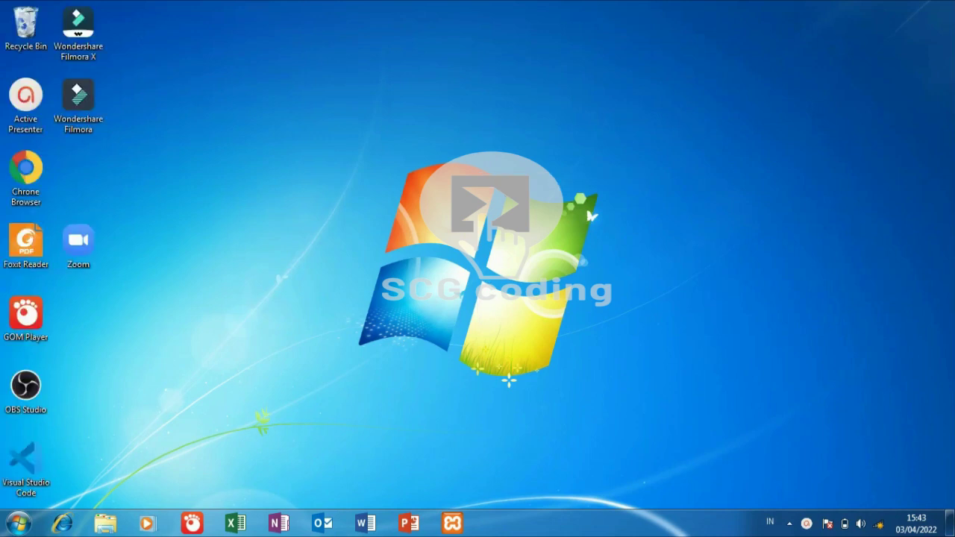
# - Launch the XAMPP Control Panel and start the Apache and MySQL modules
pyautogui.click(534, 224)
pyautogui.click(452, 525)
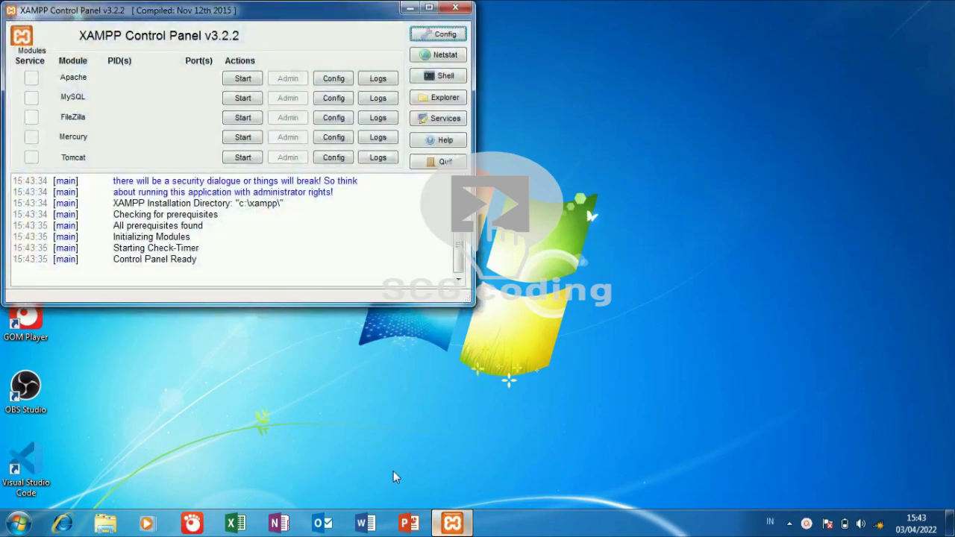
pyautogui.click(242, 79)
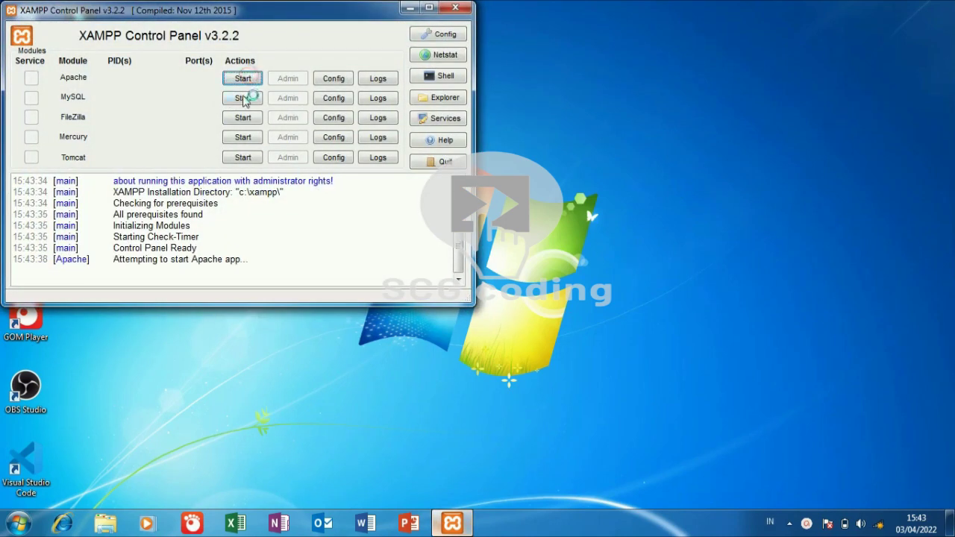
pyautogui.click(243, 98)
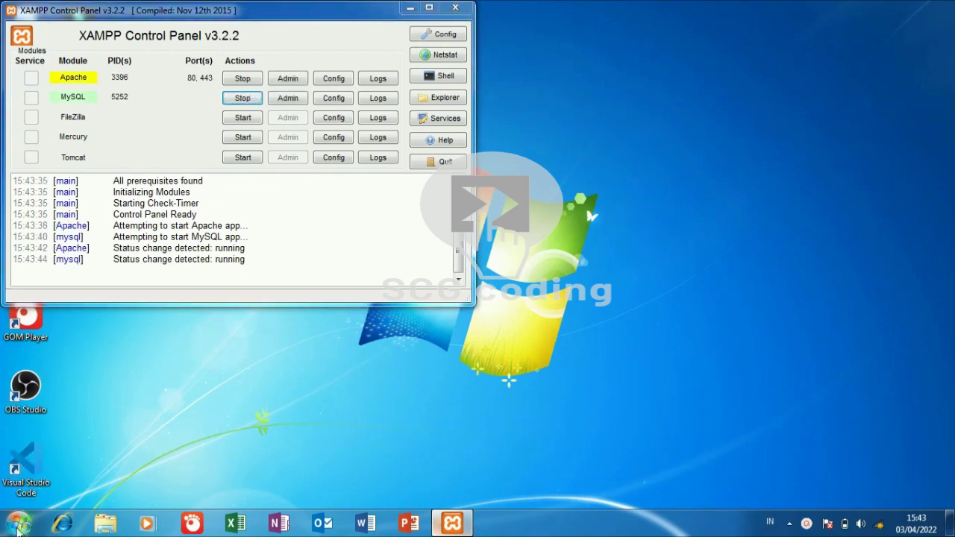
# - Launch Visual Studio Code with a new window and start the Chrome browser
pyautogui.click(18, 525)
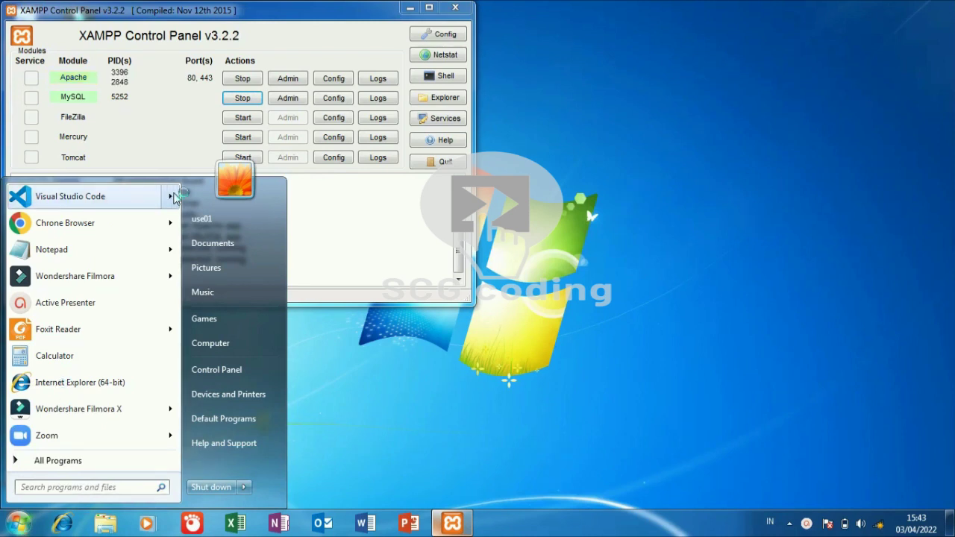
pyautogui.moveTo(173, 197)
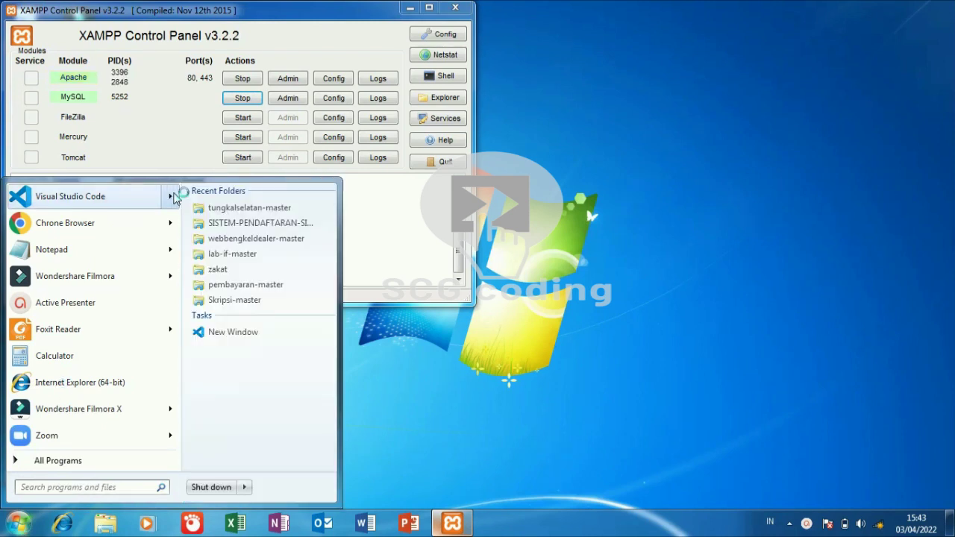
pyautogui.click(224, 332)
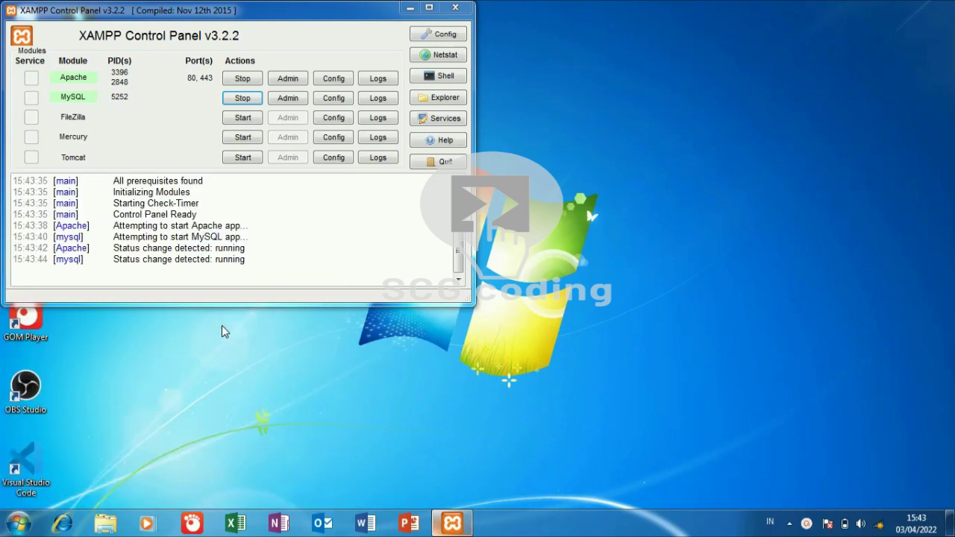
pyautogui.click(9, 526)
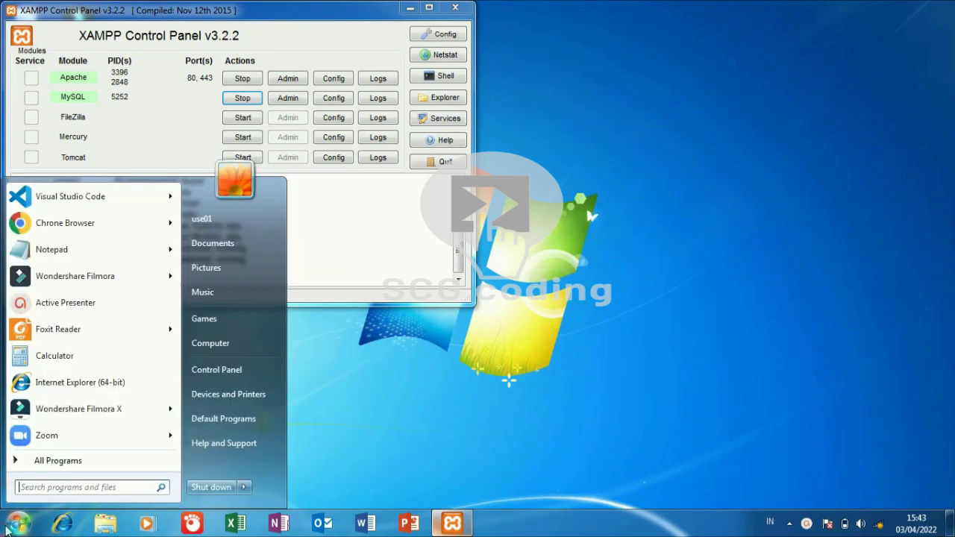
pyautogui.click(91, 224)
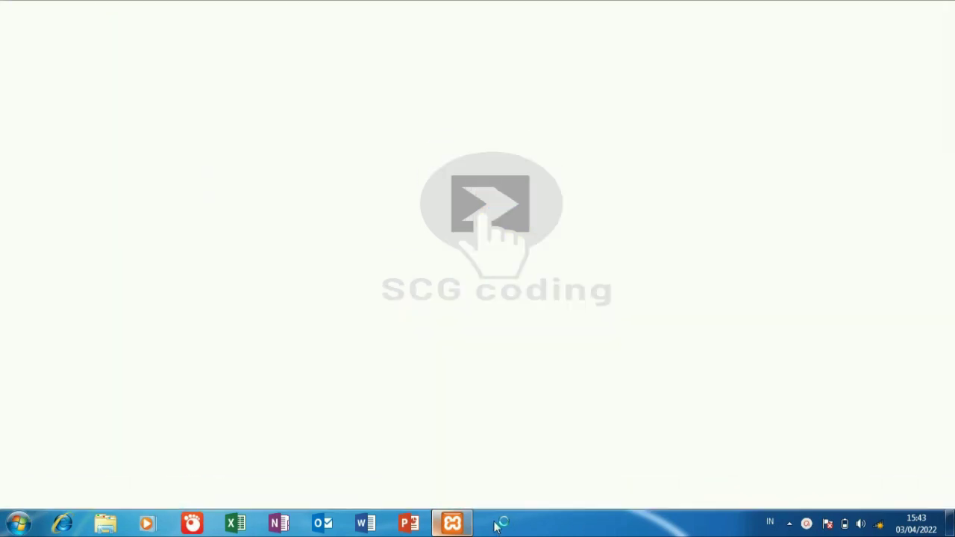
pyautogui.click(497, 524)
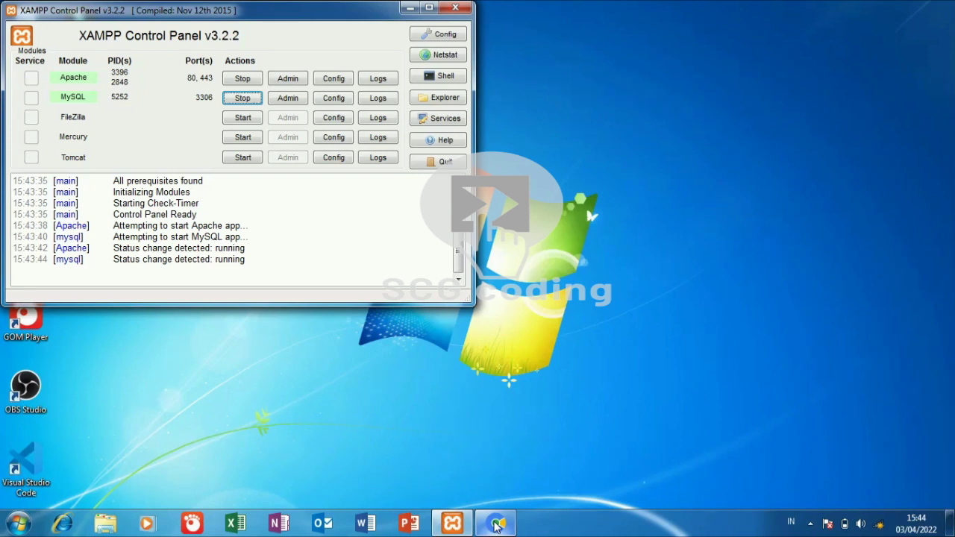
pyautogui.click(497, 525)
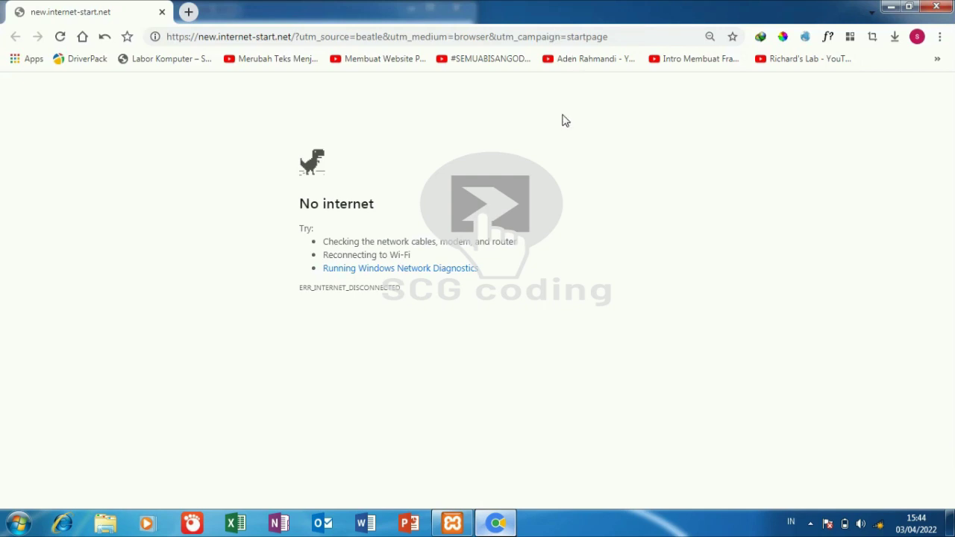
pyautogui.click(494, 509)
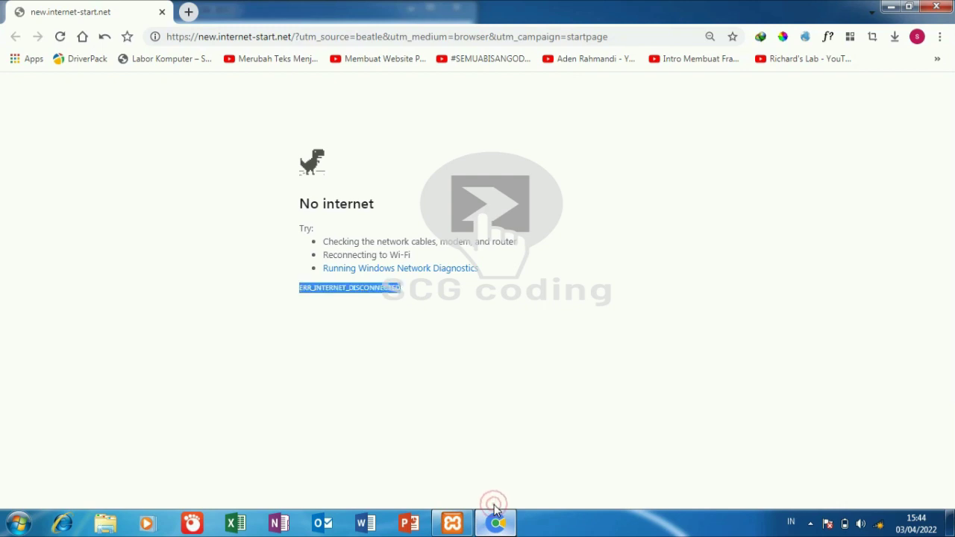
pyautogui.click(493, 507)
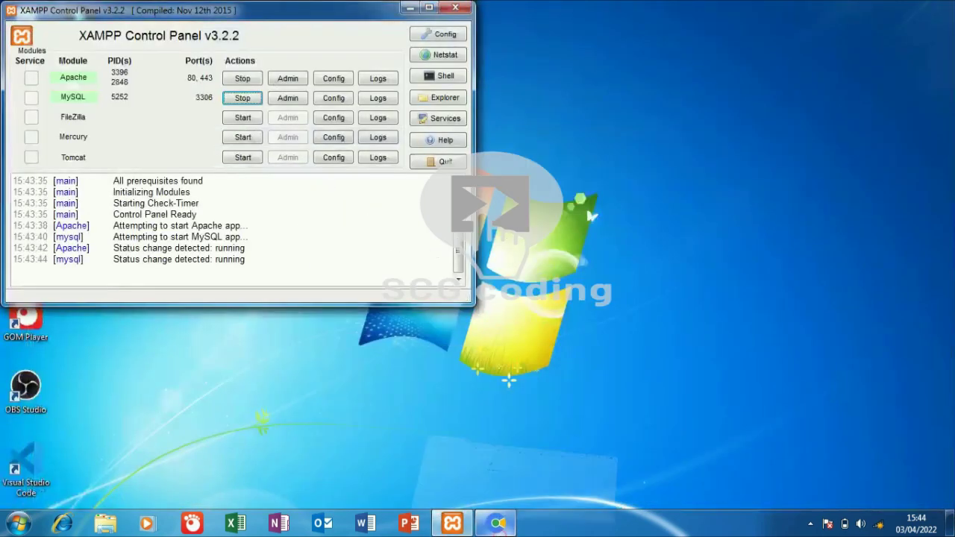
pyautogui.click(496, 522)
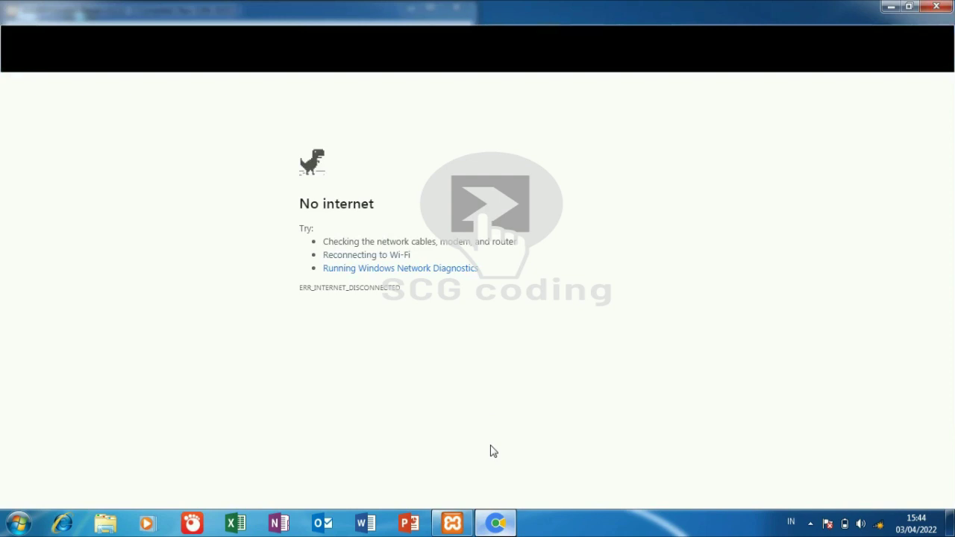
pyautogui.click(452, 522)
pyautogui.click(497, 522)
pyautogui.click(502, 525)
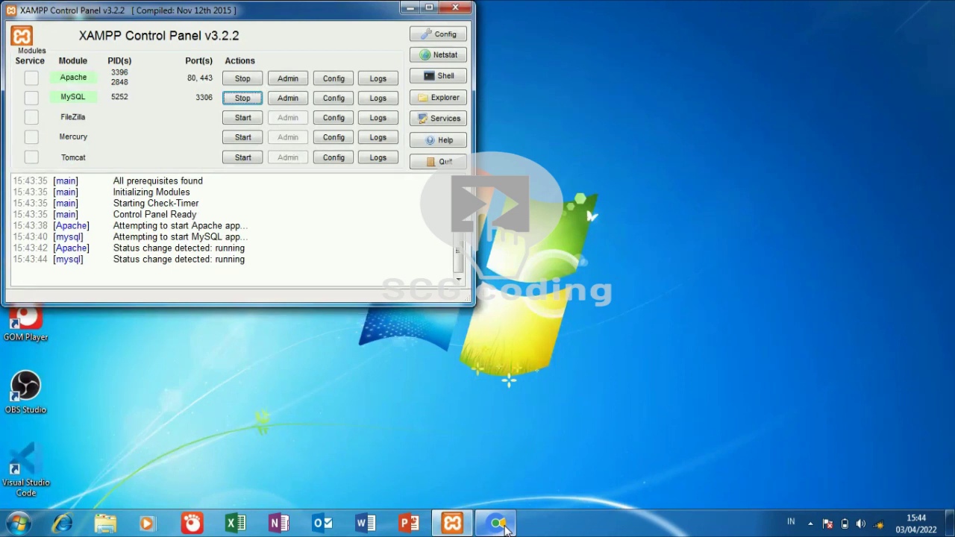
pyautogui.click(503, 526)
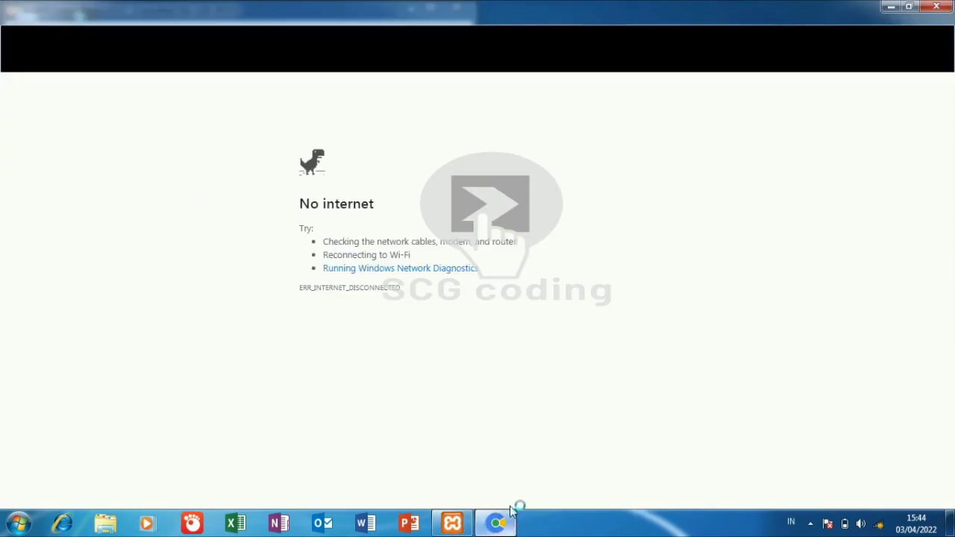
pyautogui.click(499, 527)
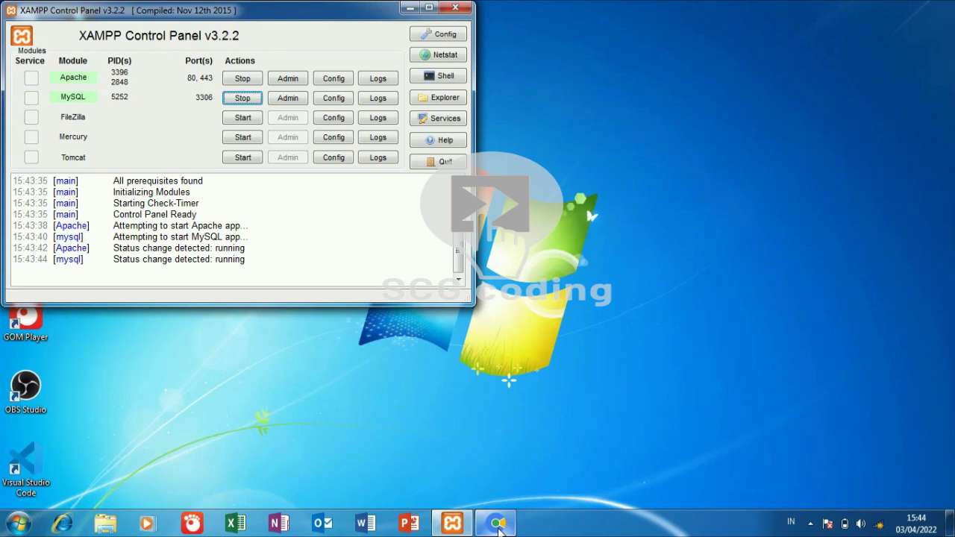
pyautogui.click(498, 526)
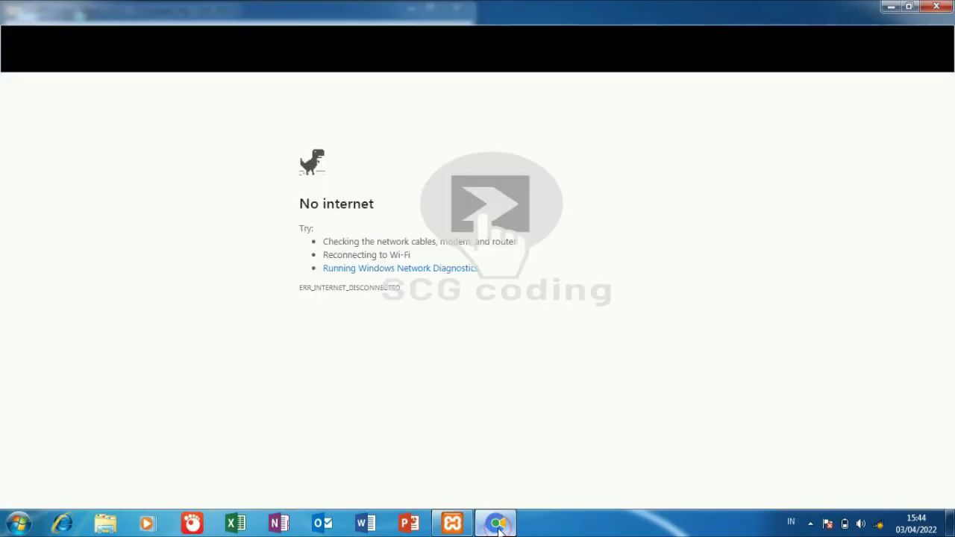
pyautogui.click(910, 7)
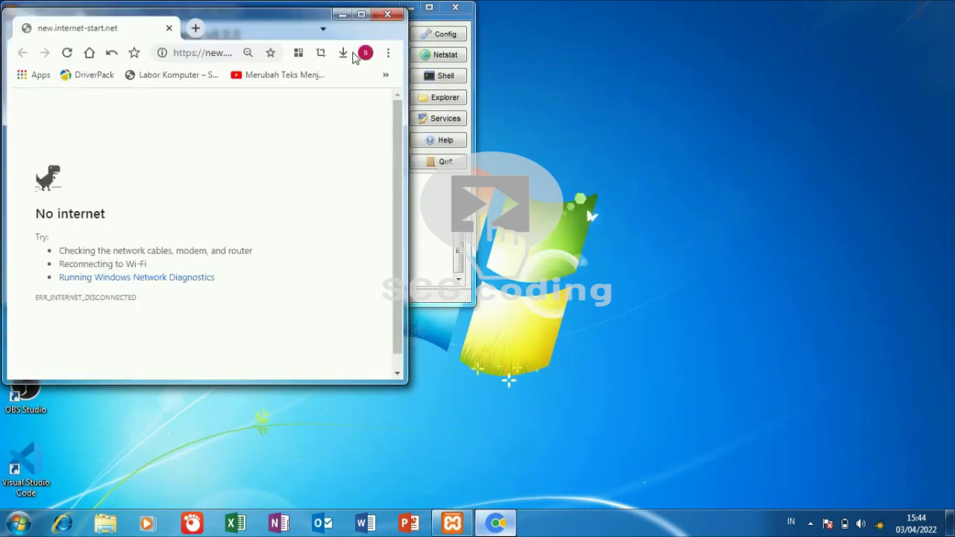
pyautogui.click(361, 14)
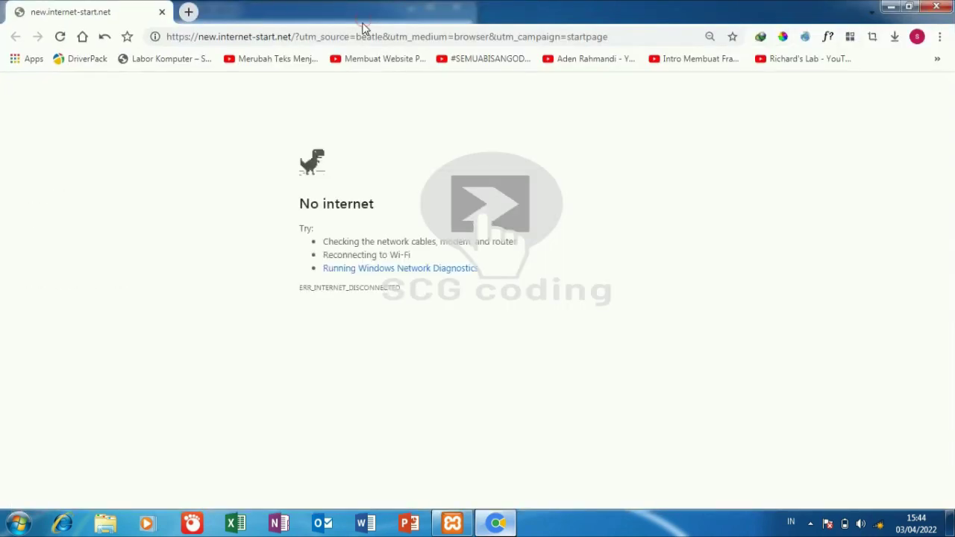
# - Load localhost/phpmyadmin in the browser
pyautogui.click(356, 36)
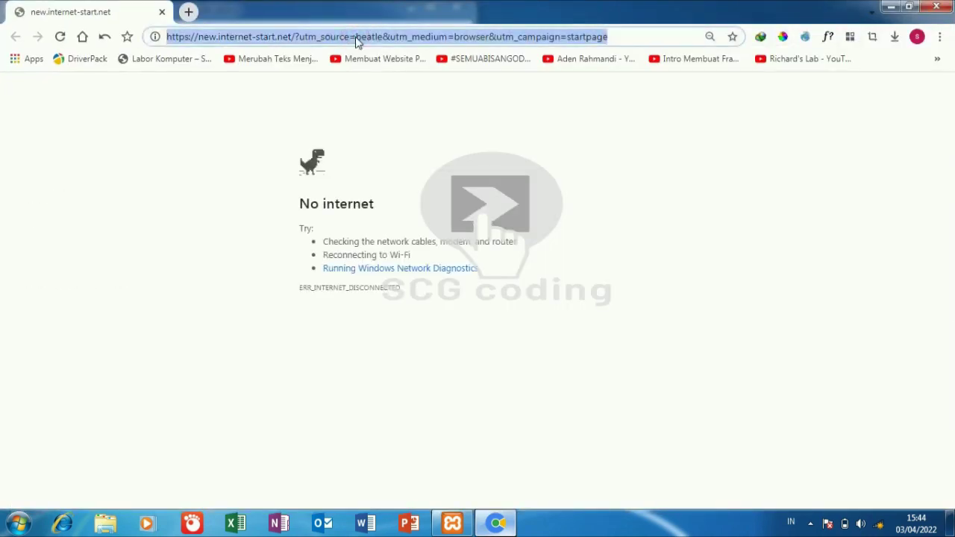
pyautogui.write('localhost/phpmyadmin')
pyautogui.press('Return')
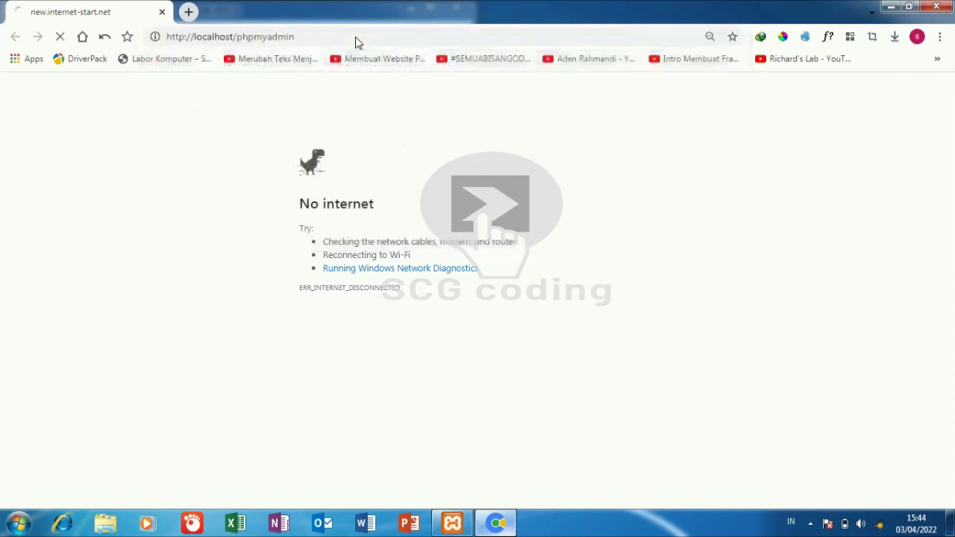
# - Add a second browser tab and, back in the phpMyAdmin tab, open the page for creating a new database
pyautogui.click(188, 12)
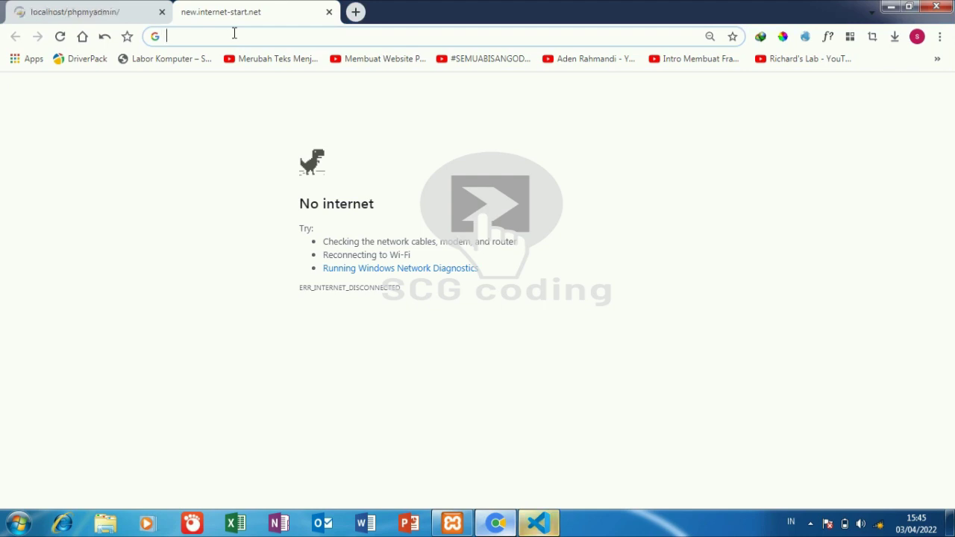
pyautogui.click(86, 9)
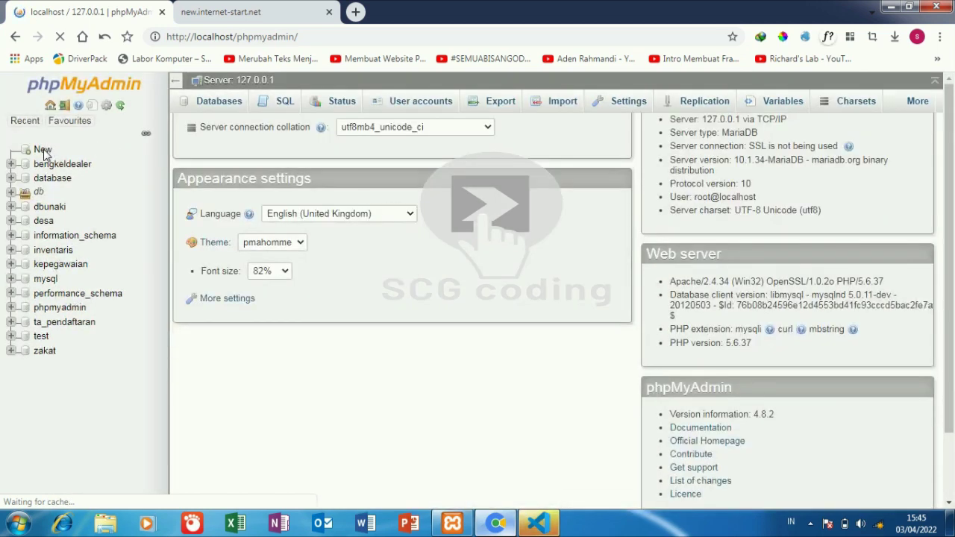
pyautogui.click(42, 149)
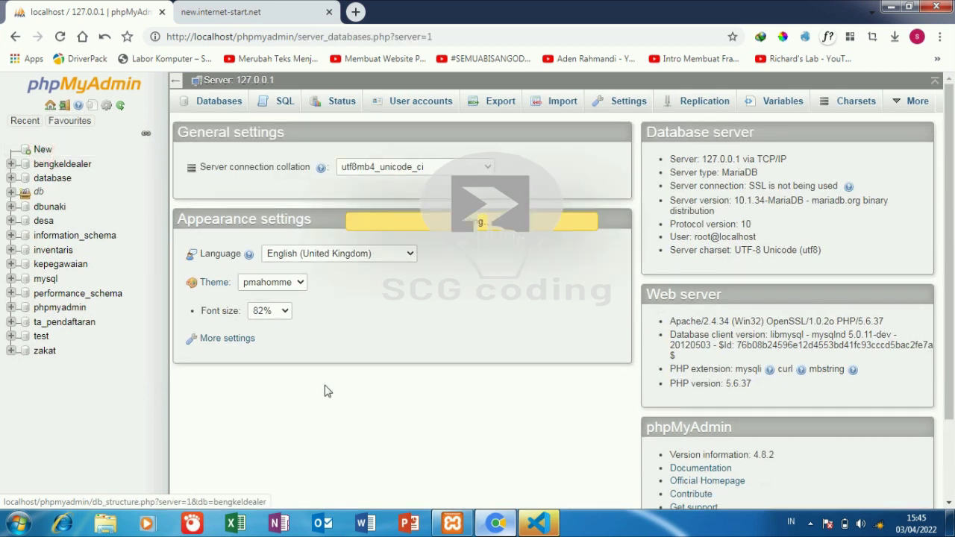
# - Switch to Visual Studio Code and, for opening a project folder, browse to C:\xampp\htdocs
pyautogui.click(540, 522)
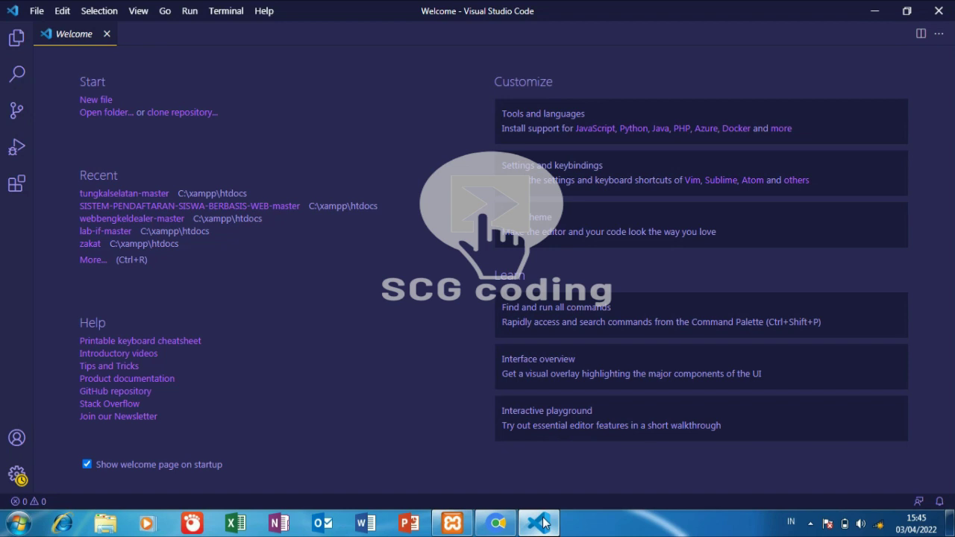
pyautogui.click(16, 41)
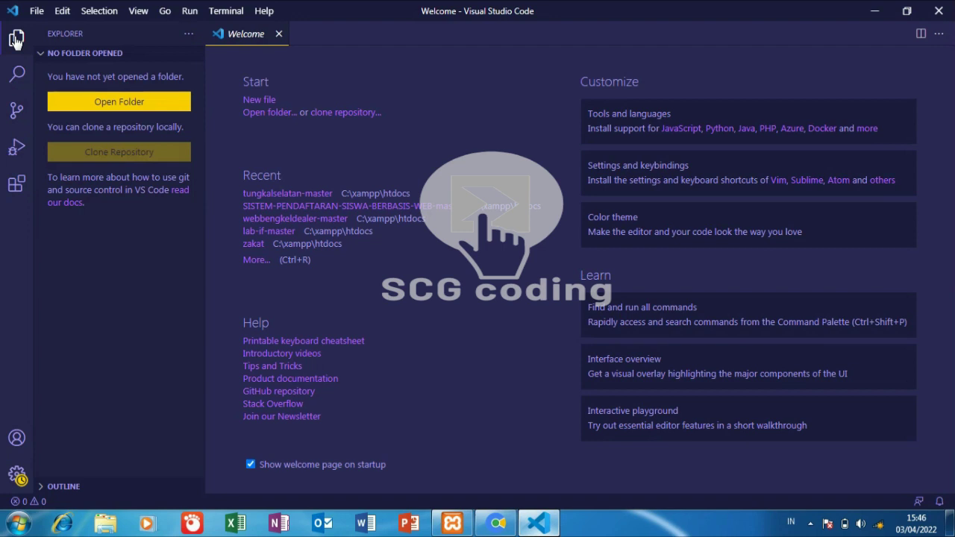
pyautogui.click(84, 110)
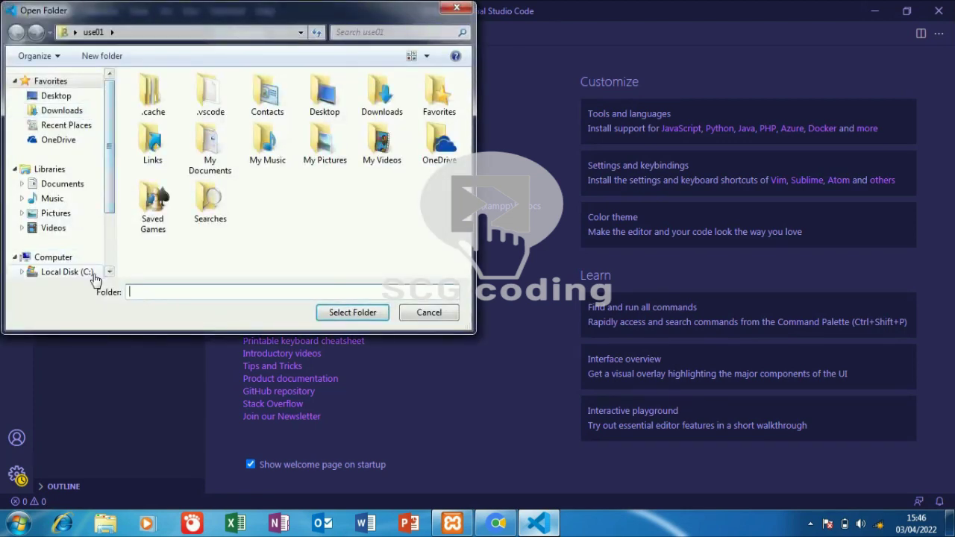
pyautogui.click(94, 275)
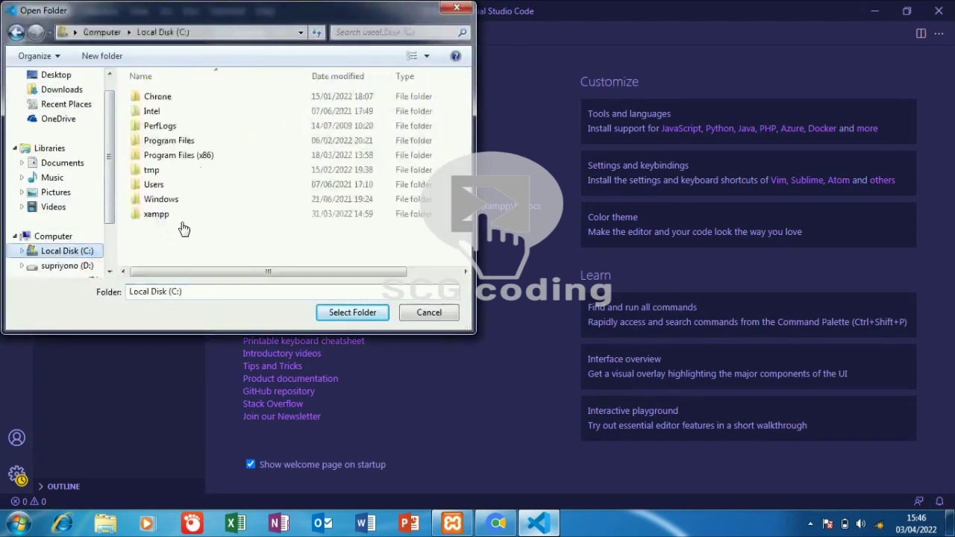
pyautogui.doubleClick(197, 213)
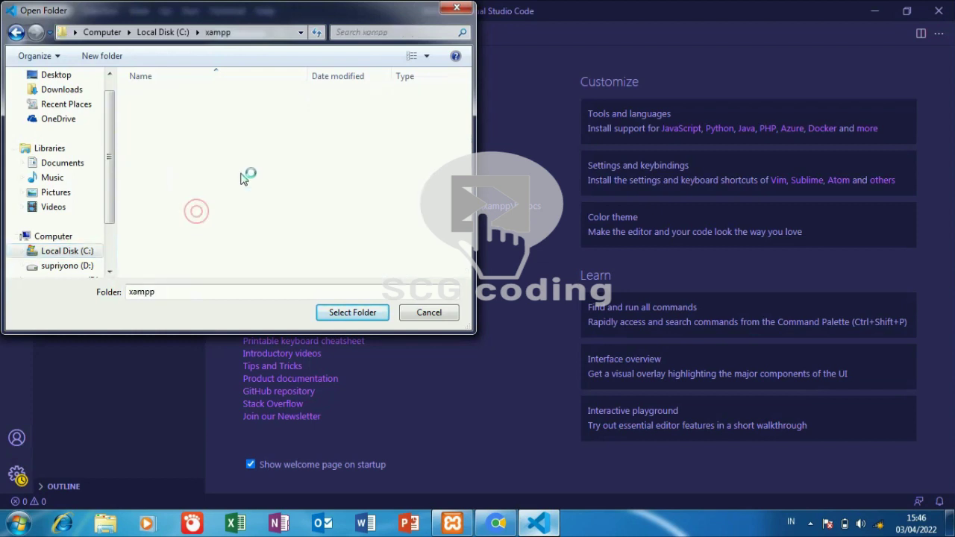
pyautogui.doubleClick(242, 173)
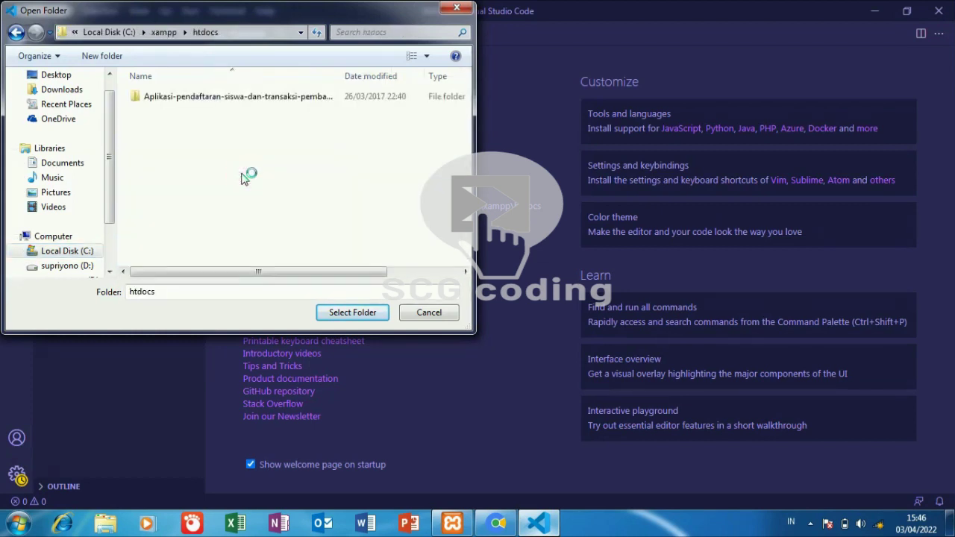
# - Copy the name of the ppdb20new-master folder and open that folder as the project
pyautogui.click(234, 173)
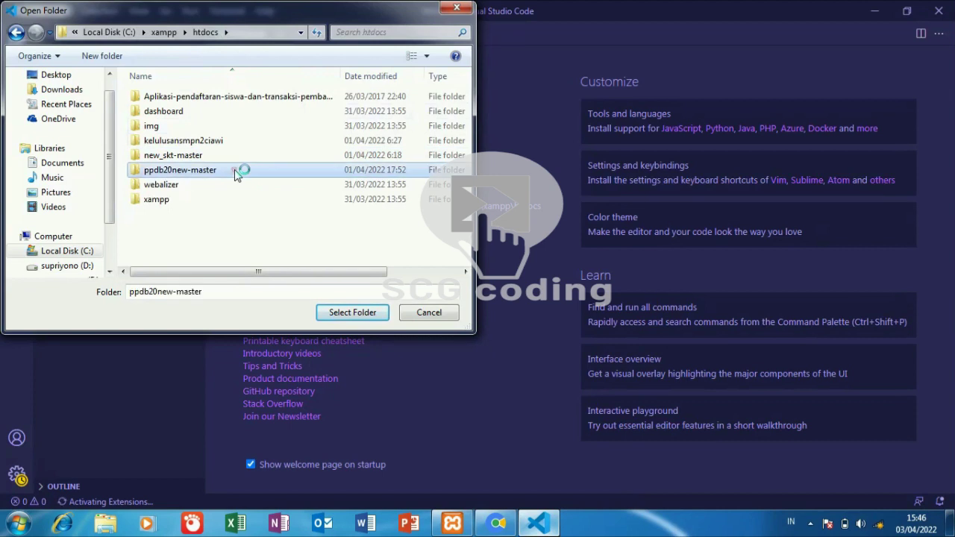
pyautogui.moveTo(223, 292); pyautogui.dragTo(132, 291)
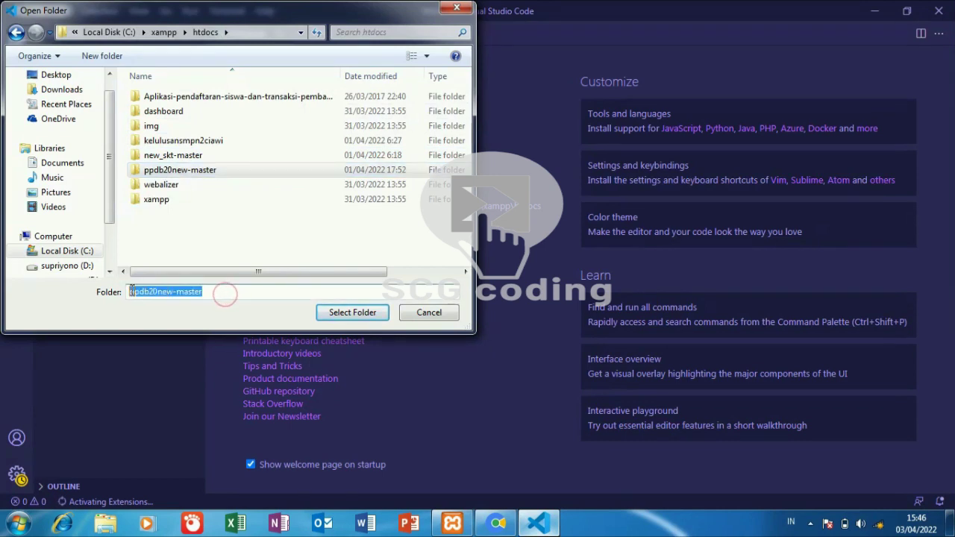
pyautogui.rightClick(141, 291)
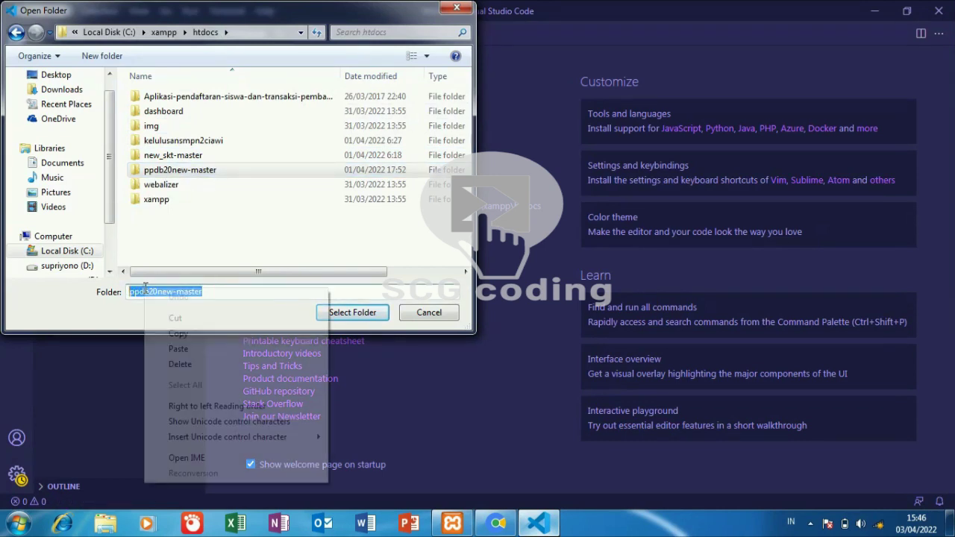
pyautogui.click(179, 333)
pyautogui.click(340, 313)
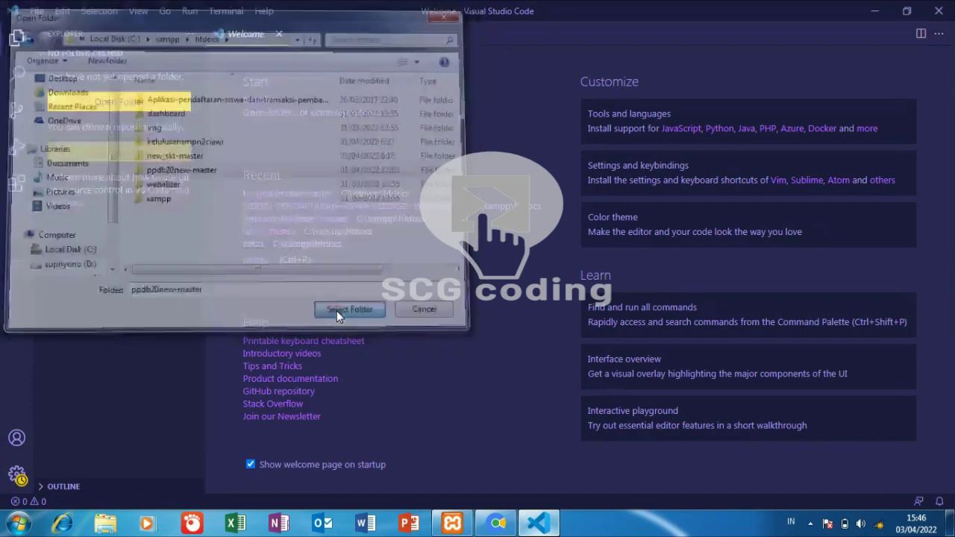
# - Switch to the browser and load localhost/ppdb20new-master in the second tab
pyautogui.click(498, 523)
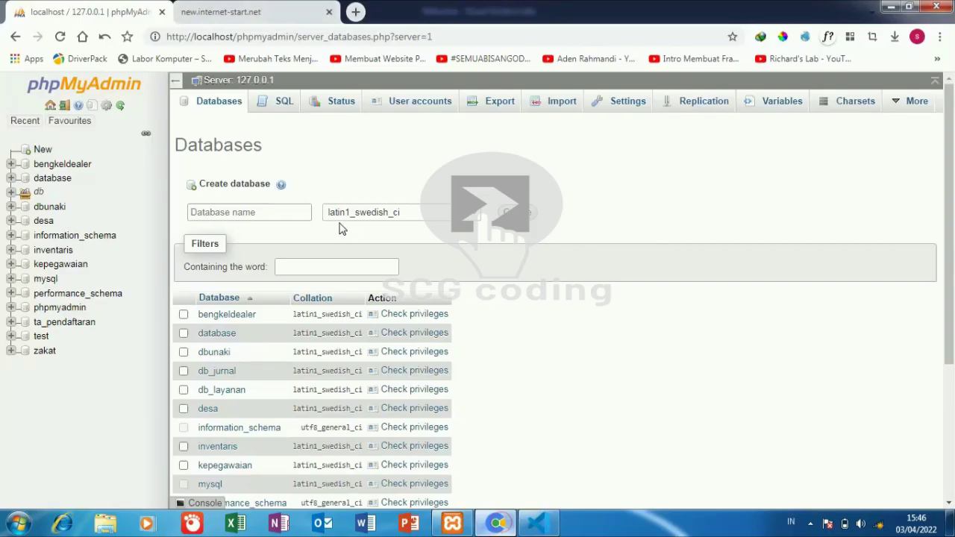
pyautogui.click(249, 8)
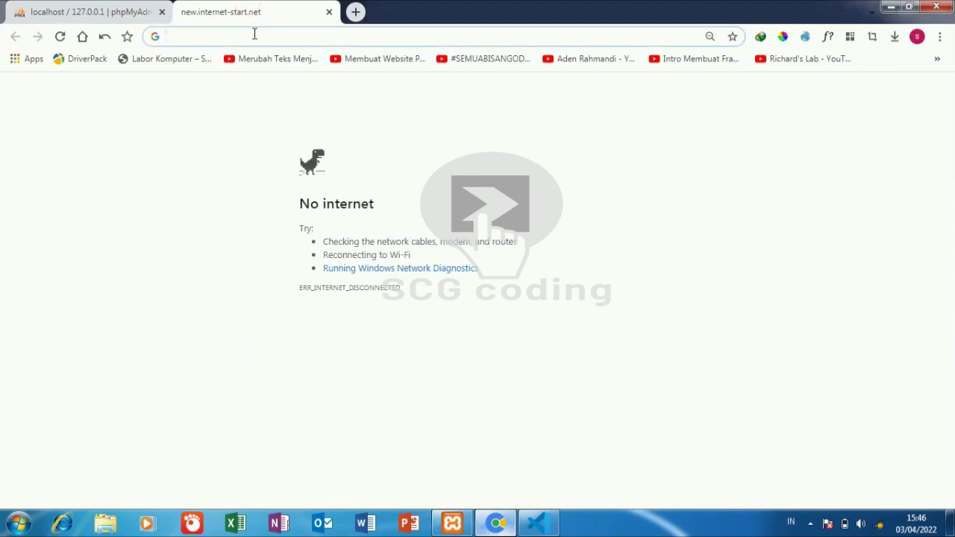
pyautogui.write('l')
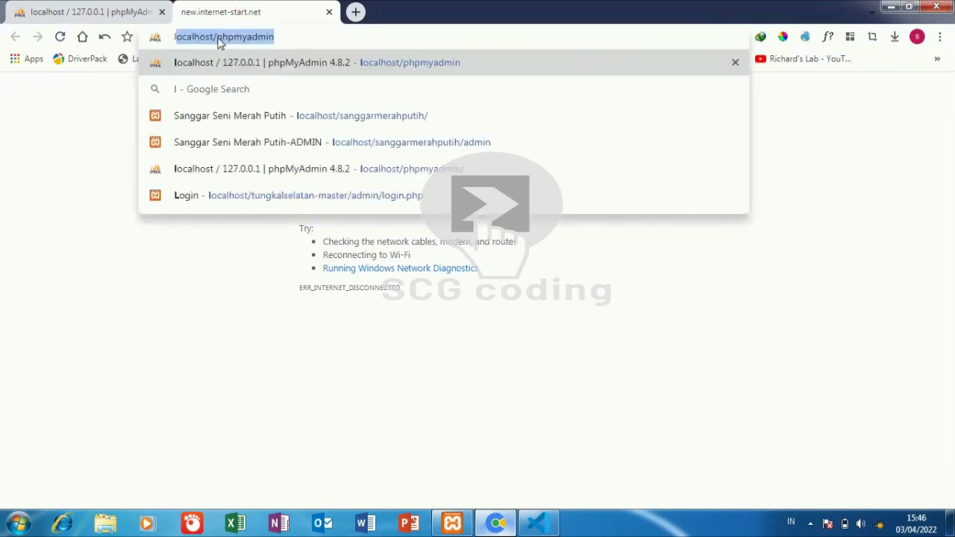
pyautogui.click(217, 37)
pyautogui.moveTo(217, 41); pyautogui.dragTo(319, 34)
pyautogui.write('ppdb20new-master')
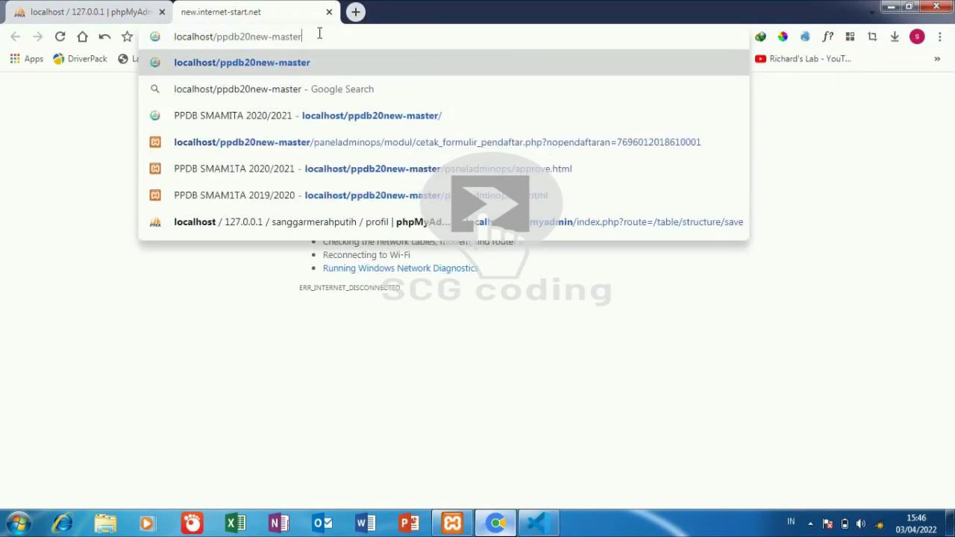
pyautogui.press('Return')
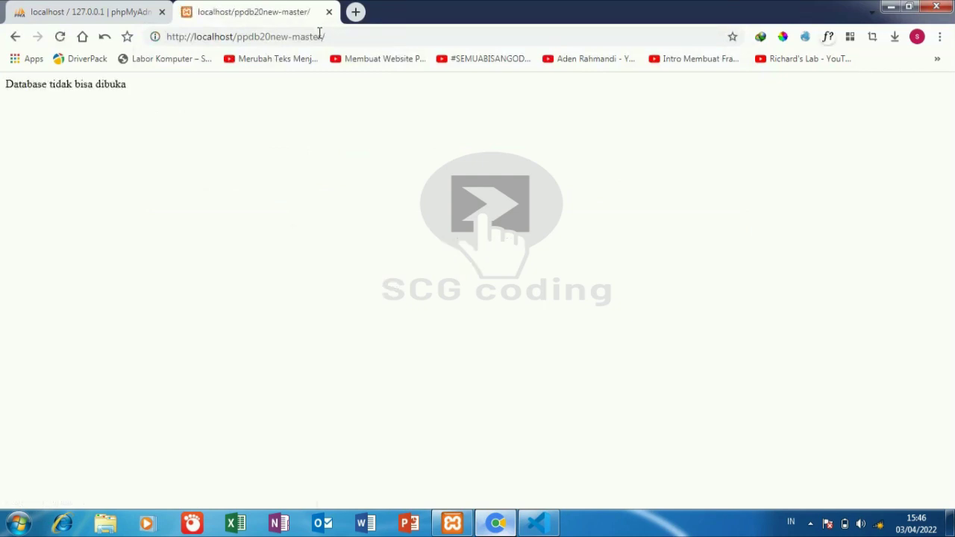
# - Switch to Visual Studio Code, open koneksi.php from the koneksi folder under paneladminops, and copy the database name db_ppdb_new
pyautogui.click(538, 523)
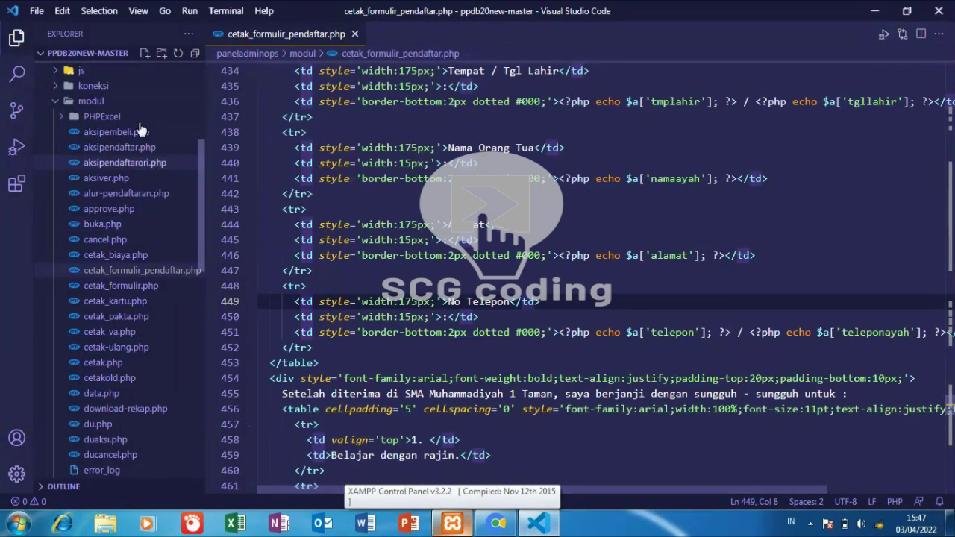
pyautogui.click(93, 86)
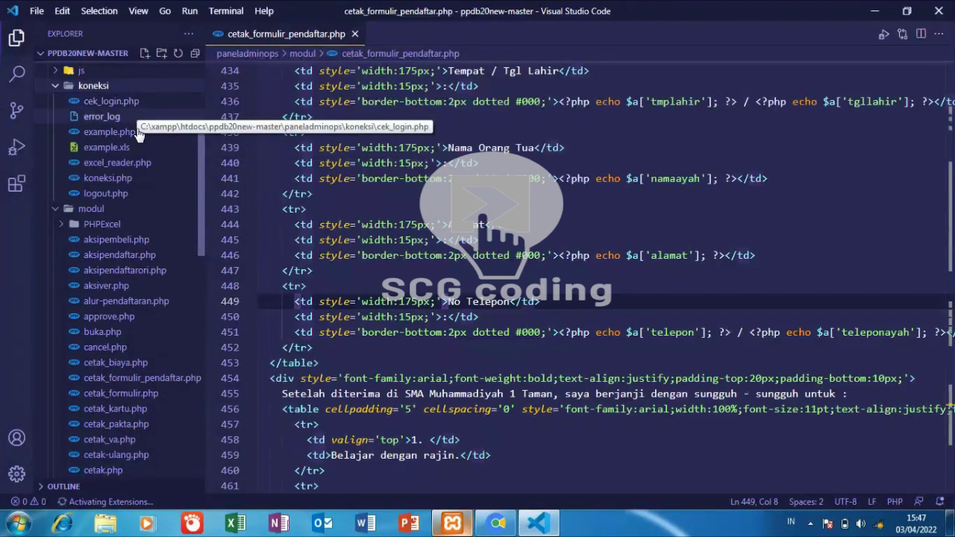
pyautogui.click(119, 183)
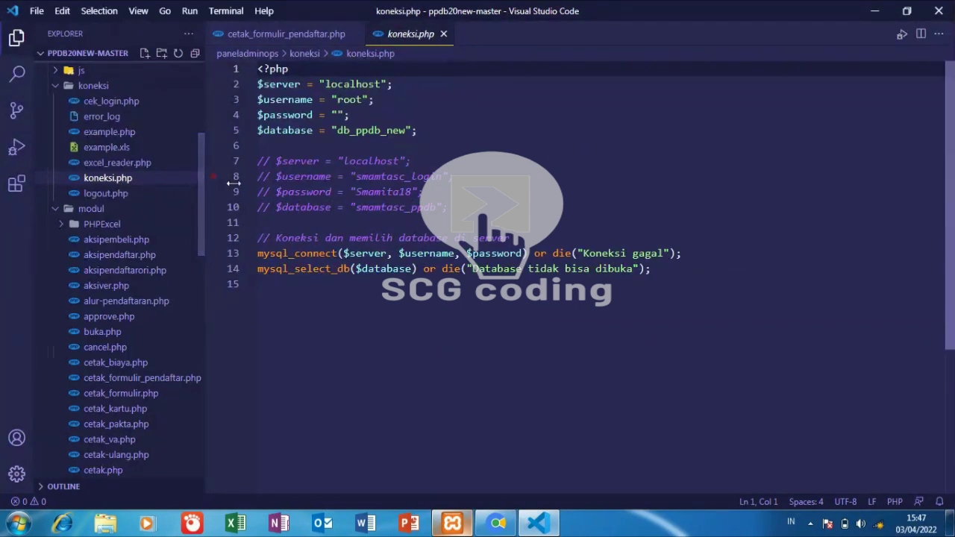
pyautogui.doubleClick(371, 130)
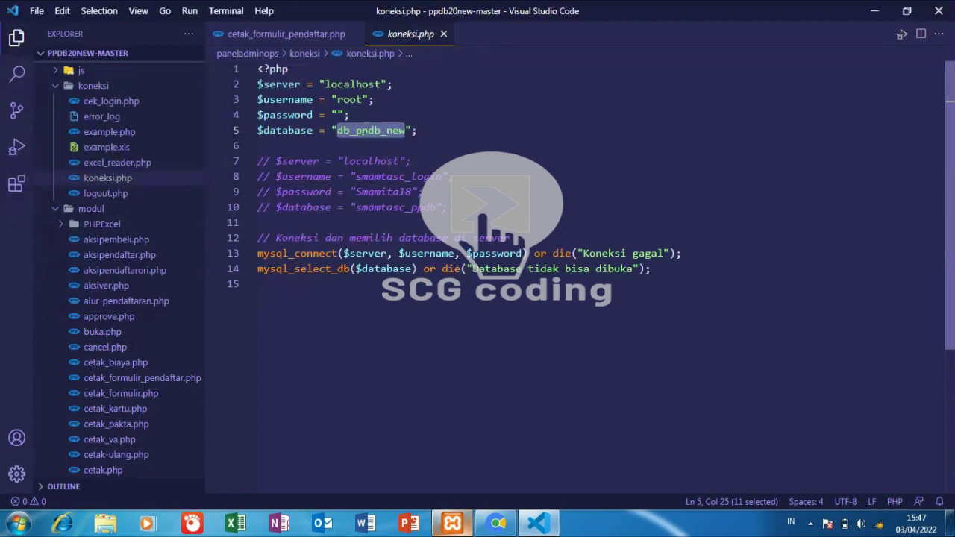
pyautogui.rightClick(364, 131)
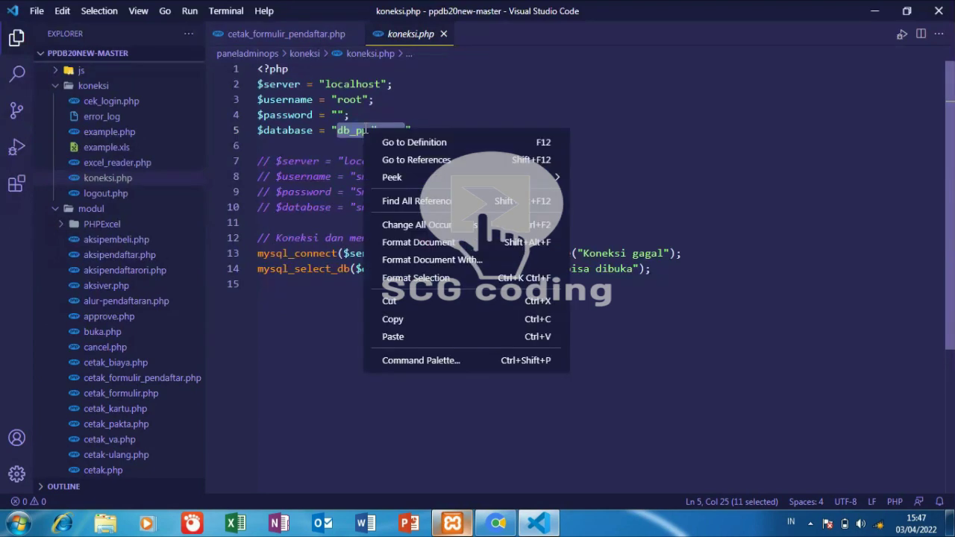
pyautogui.click(411, 321)
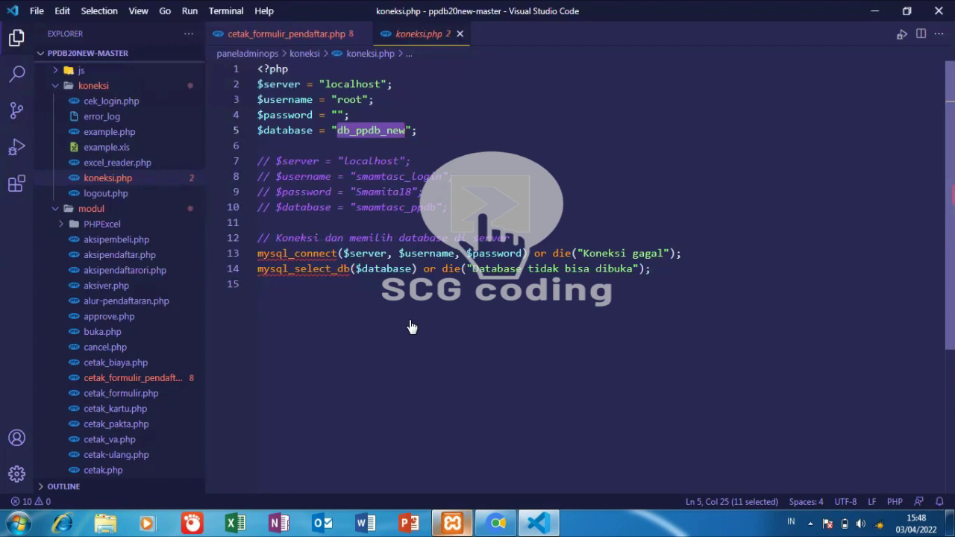
pyautogui.rightClick(374, 134)
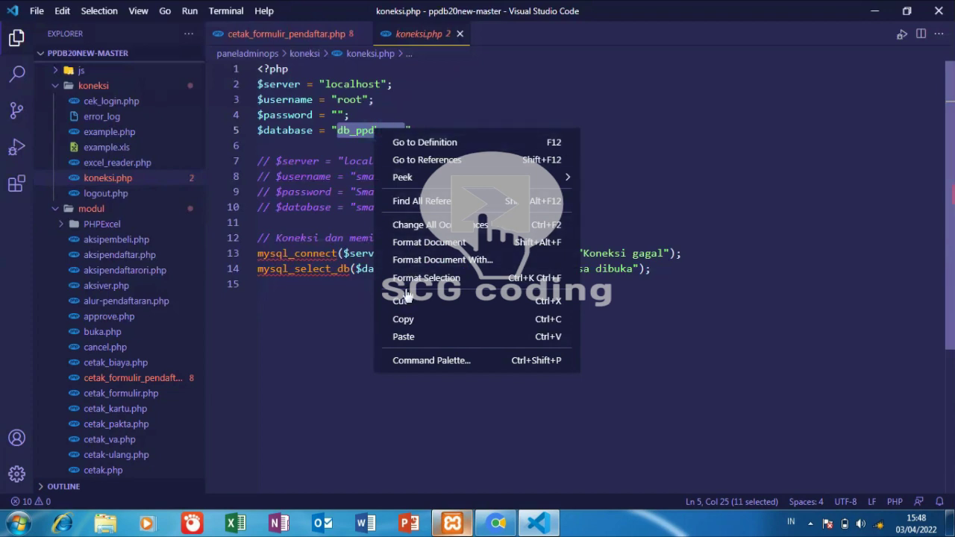
pyautogui.click(432, 319)
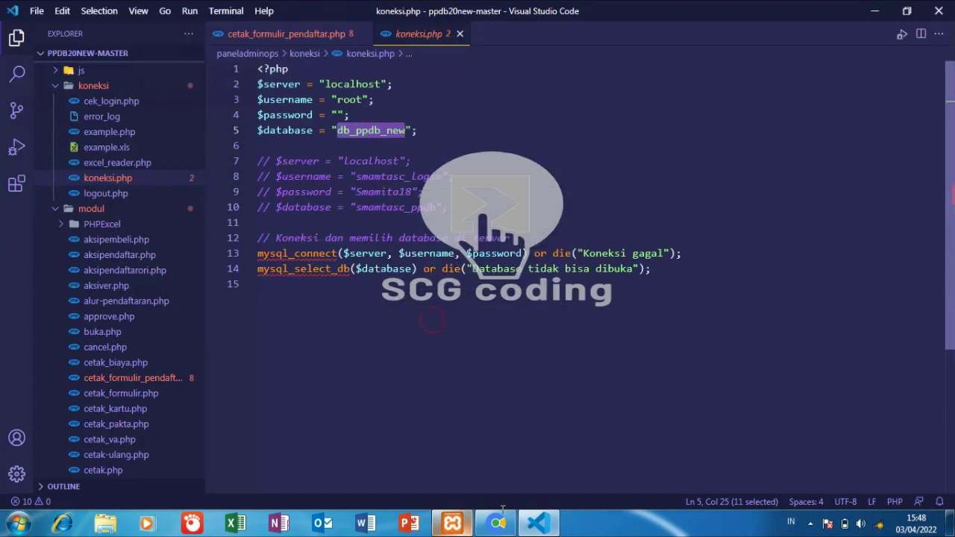
# - Return to phpMyAdmin in the browser and create the database db_ppdb_new with the collation left at the unspecified Collation option
pyautogui.click(498, 522)
pyautogui.click(135, 9)
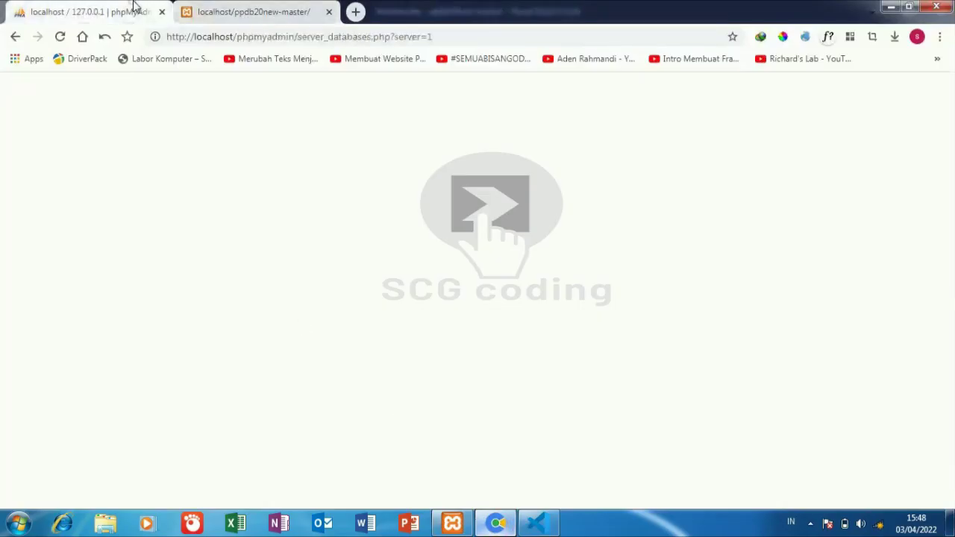
pyautogui.click(223, 216)
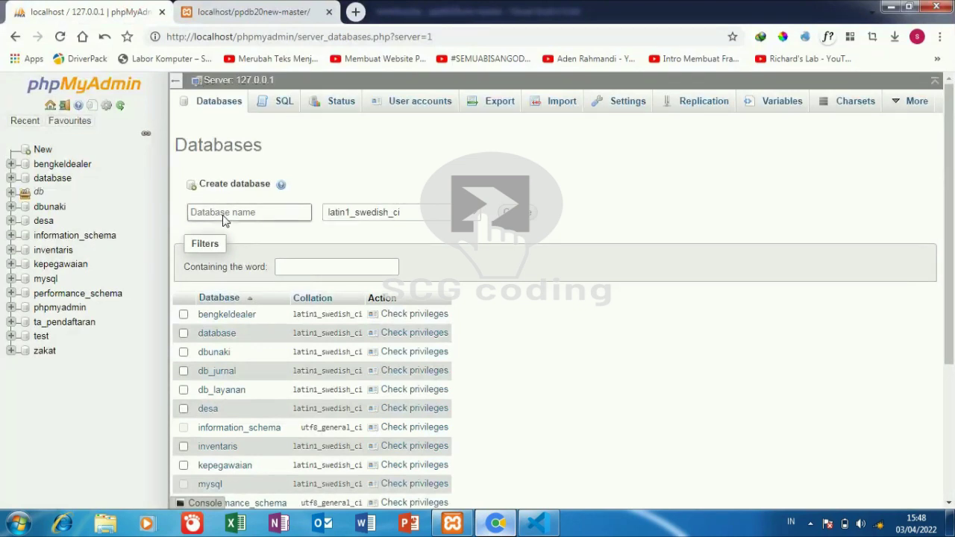
pyautogui.rightClick(223, 216)
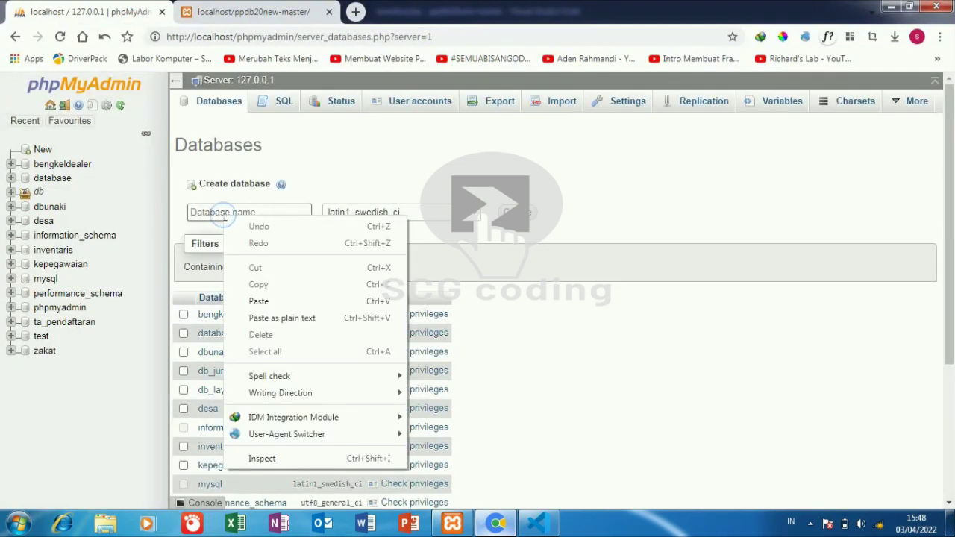
pyautogui.click(259, 301)
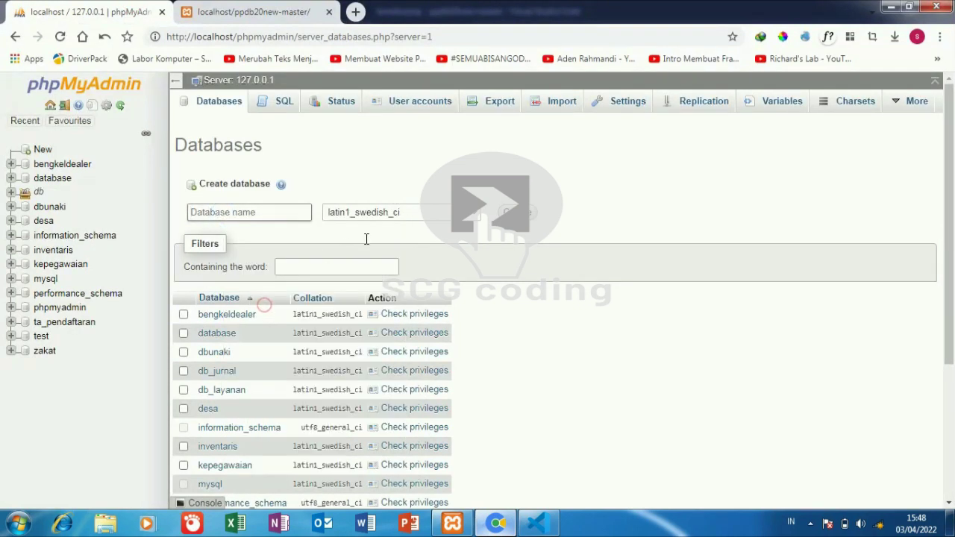
pyautogui.click(424, 218)
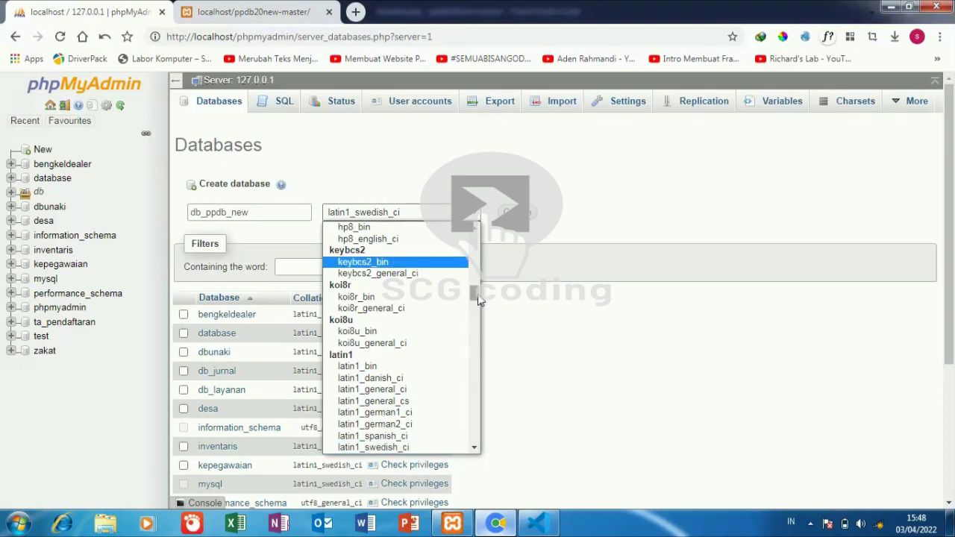
pyautogui.moveTo(476, 297); pyautogui.dragTo(474, 246)
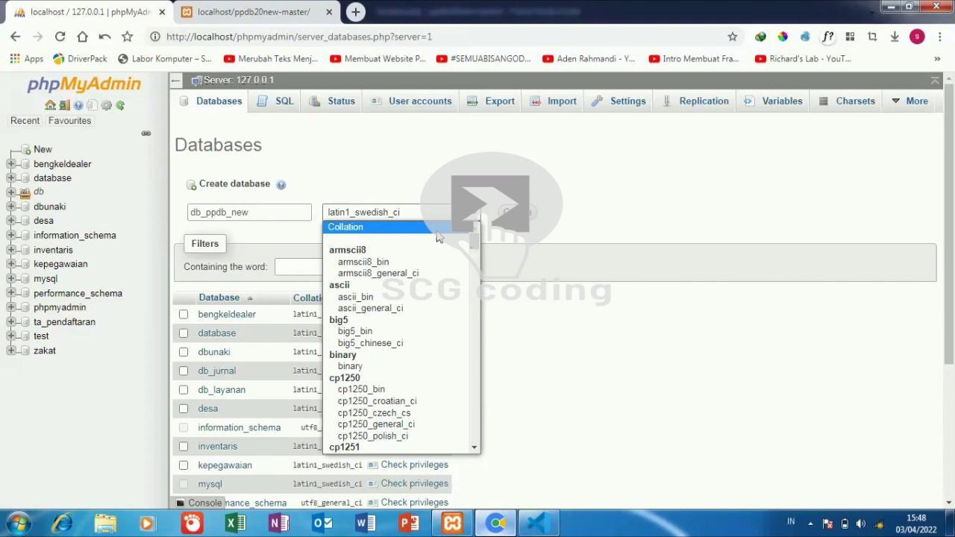
pyautogui.click(437, 235)
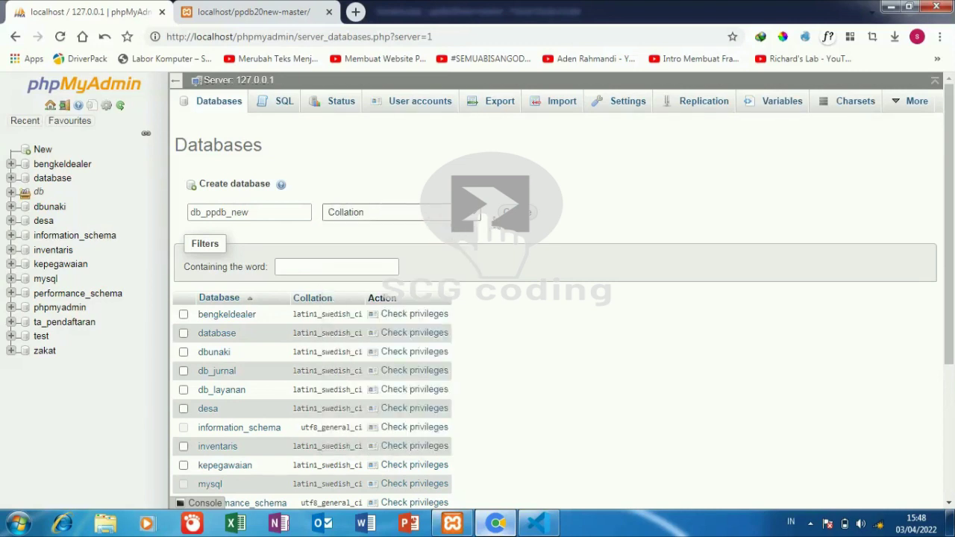
pyautogui.click(508, 211)
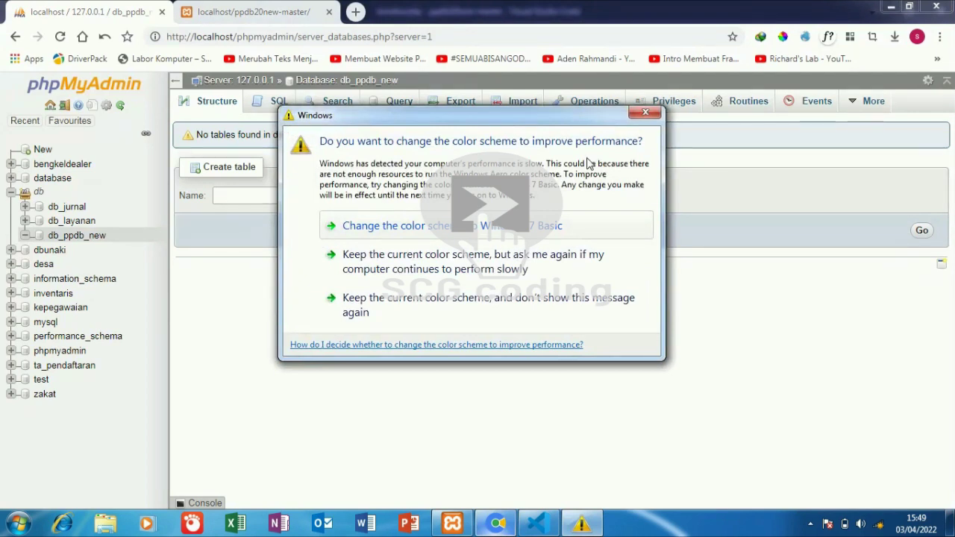
pyautogui.click(635, 114)
# - Start an import into the db_ppdb_new database and browse for its file in C:\xampp\htdocs\ppdb20new-master
pyautogui.click(522, 104)
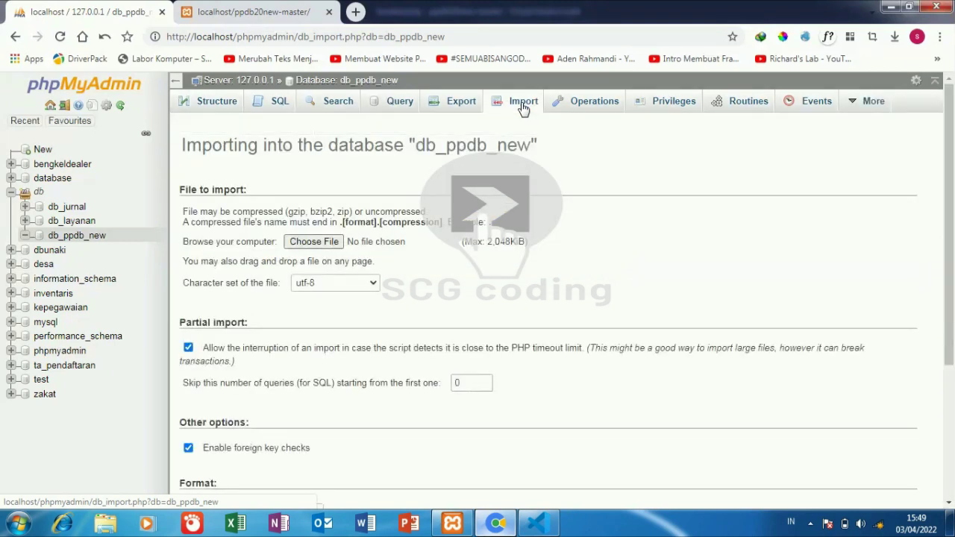
pyautogui.click(312, 244)
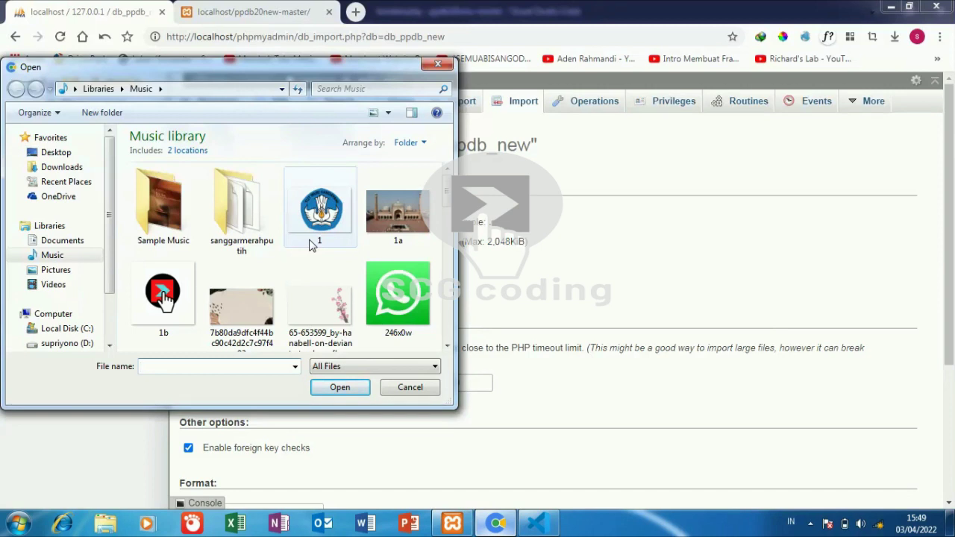
pyautogui.click(91, 330)
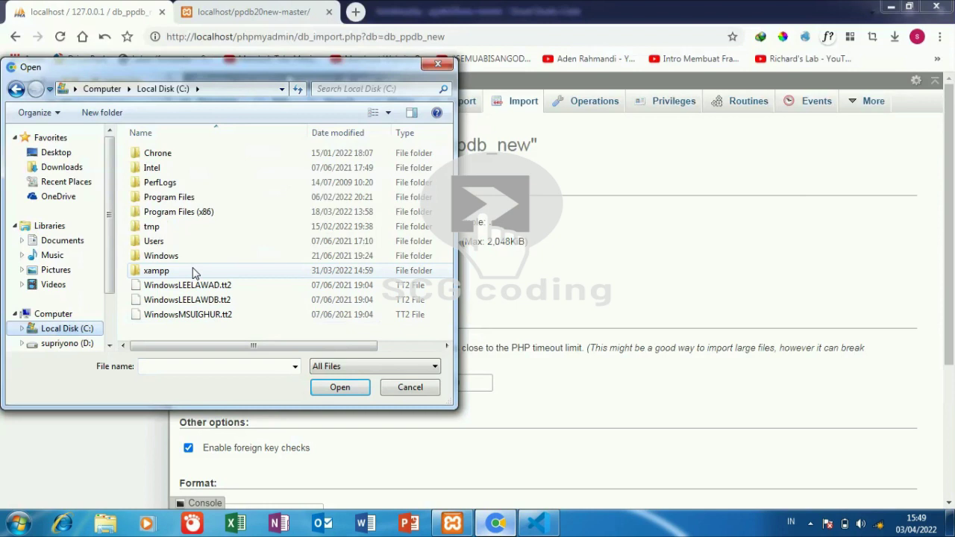
pyautogui.doubleClick(193, 273)
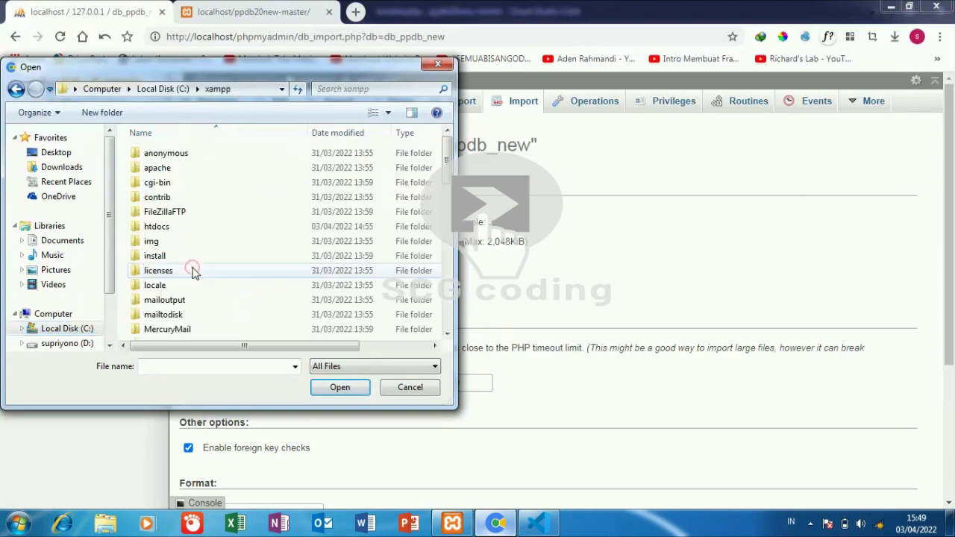
pyautogui.doubleClick(212, 228)
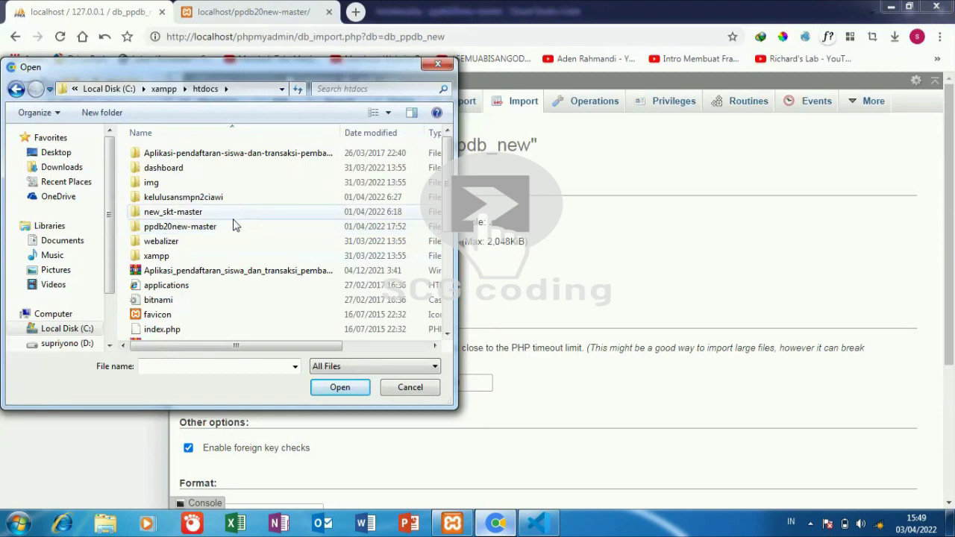
pyautogui.click(231, 226)
pyautogui.doubleClick(232, 226)
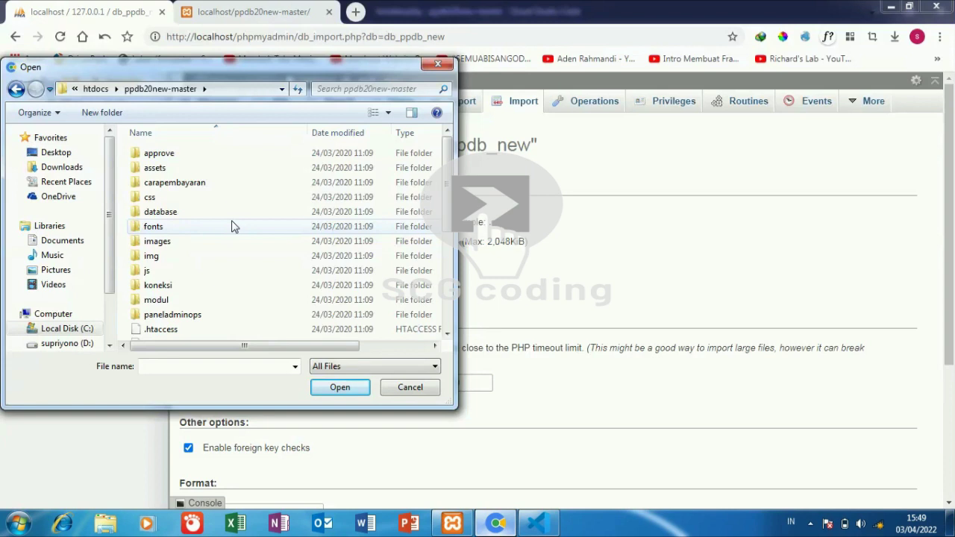
# - Choose db_ppdb_new.sql from the project's database folder and run the import with the default SQL options
pyautogui.click(341, 216)
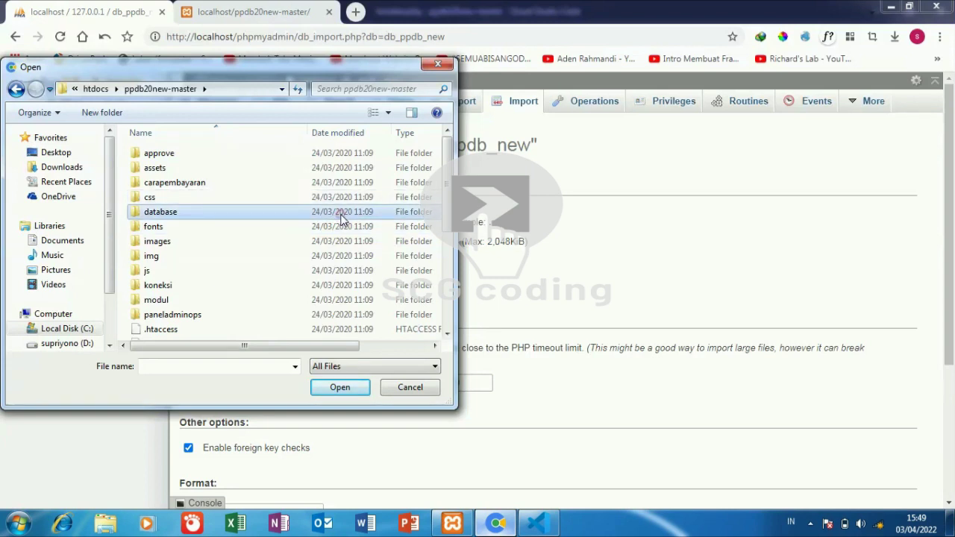
pyautogui.doubleClick(341, 217)
pyautogui.click(341, 157)
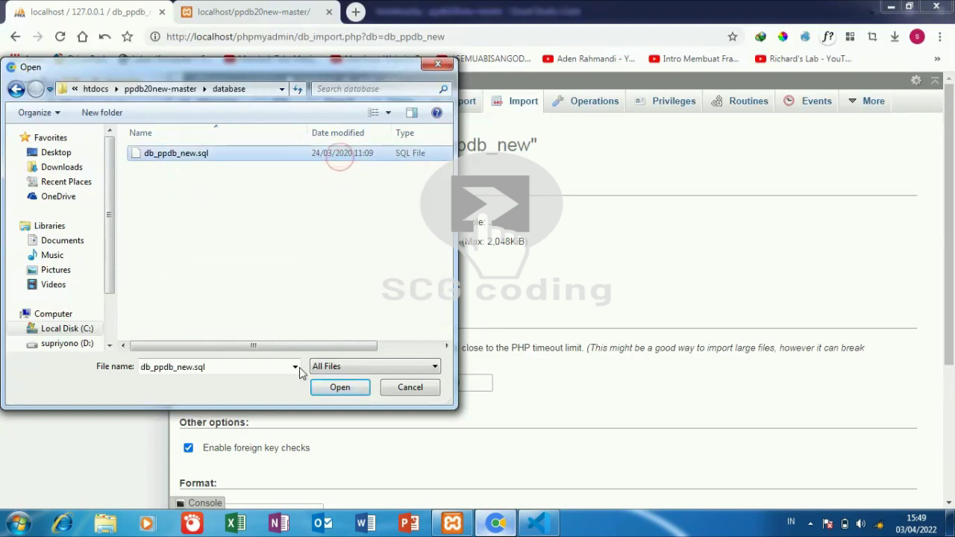
pyautogui.click(328, 387)
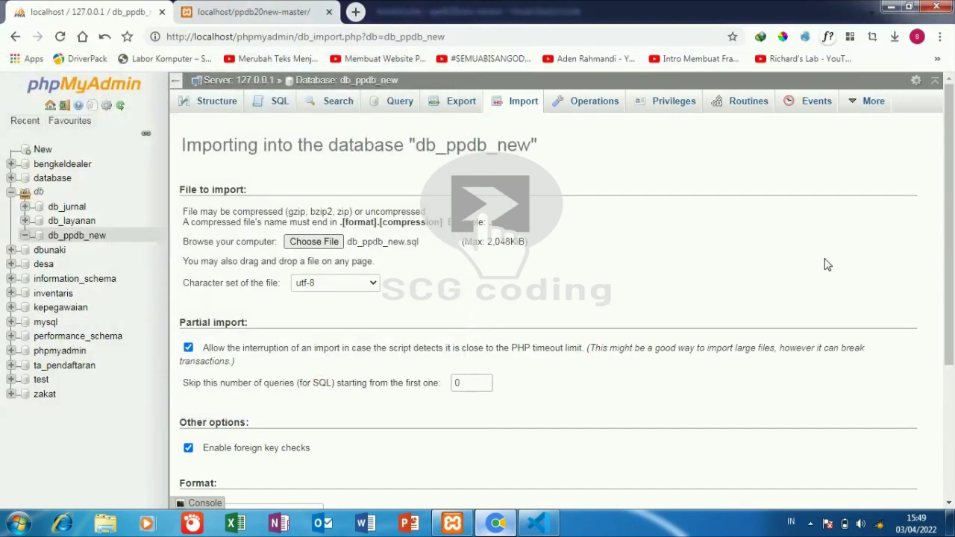
pyautogui.moveTo(949, 242); pyautogui.dragTo(949, 375)
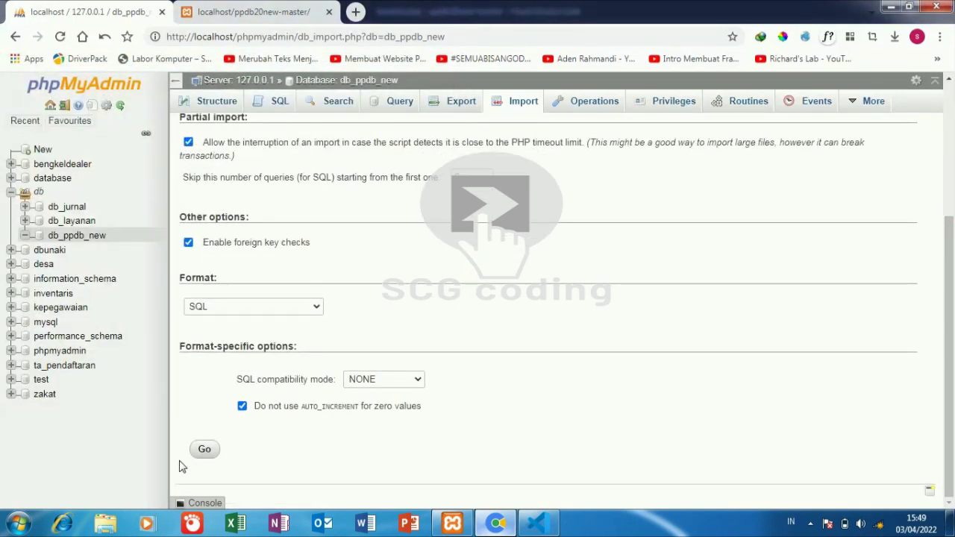
pyautogui.click(205, 449)
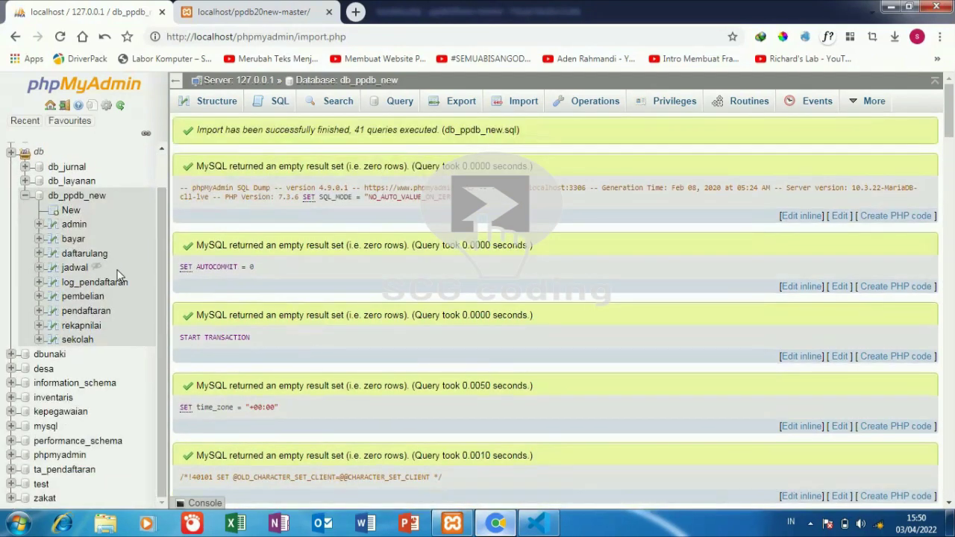
# - Examine the rows of the imported sekolah, pendaftaran and log_pendaftaran tables
pyautogui.click(78, 339)
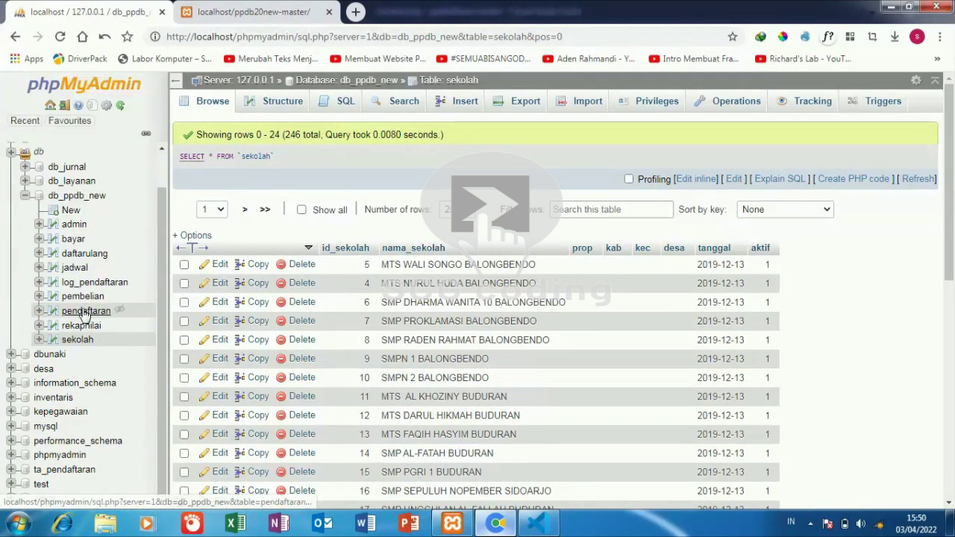
pyautogui.click(84, 313)
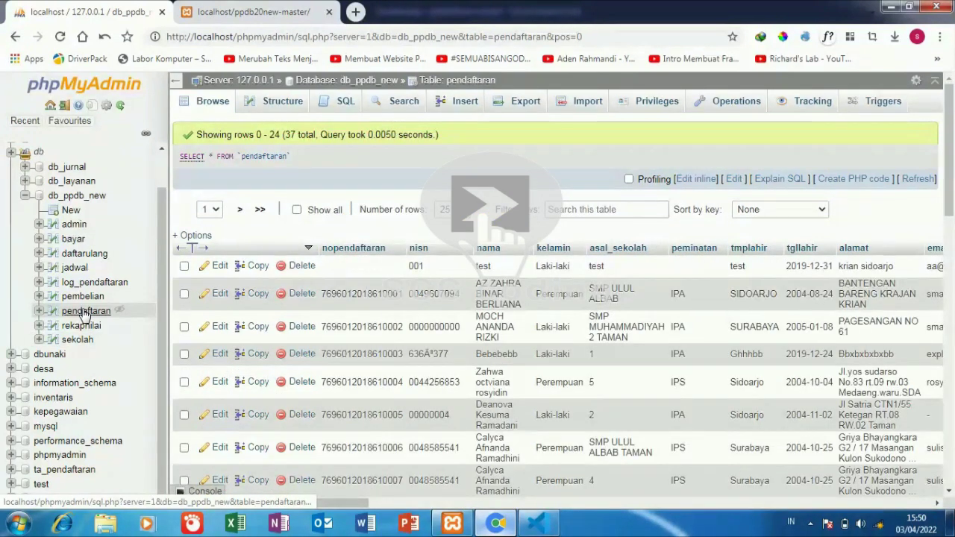
pyautogui.click(90, 284)
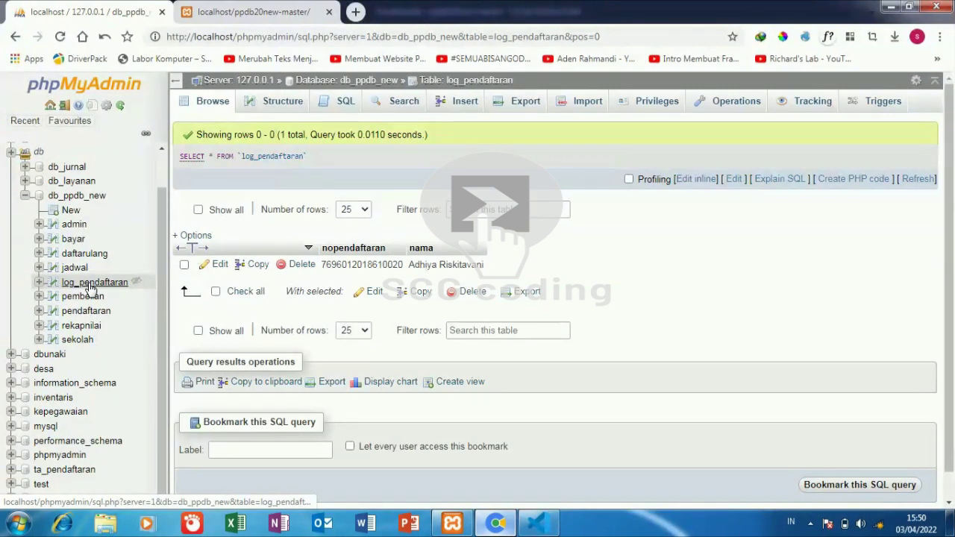
# - Examine the rows of the daftarulang and admin tables in db_ppdb_new
pyautogui.click(74, 255)
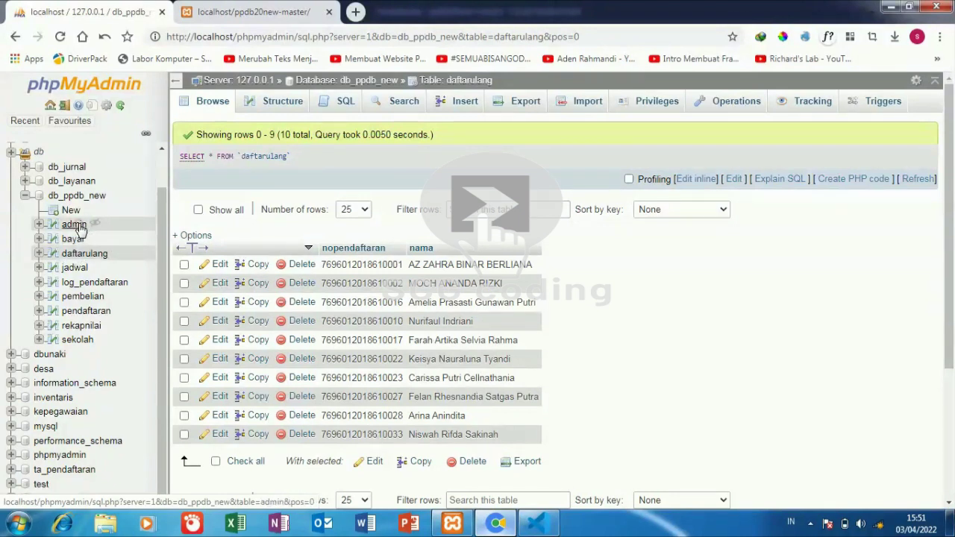
pyautogui.click(75, 225)
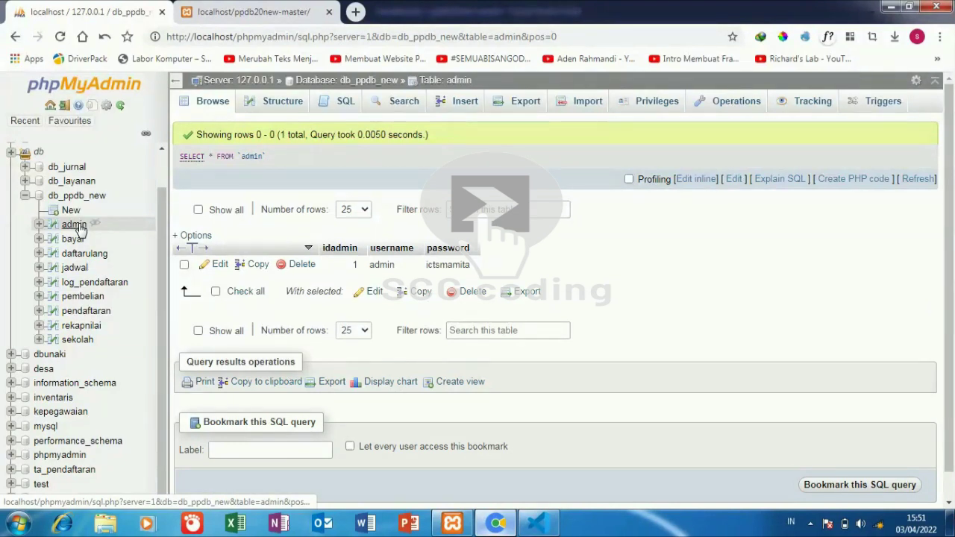
# - Reload the site at localhost/ppdb20new-master in its browser tab and view its Alur registration flow page
pyautogui.click(246, 7)
pyautogui.click(311, 41)
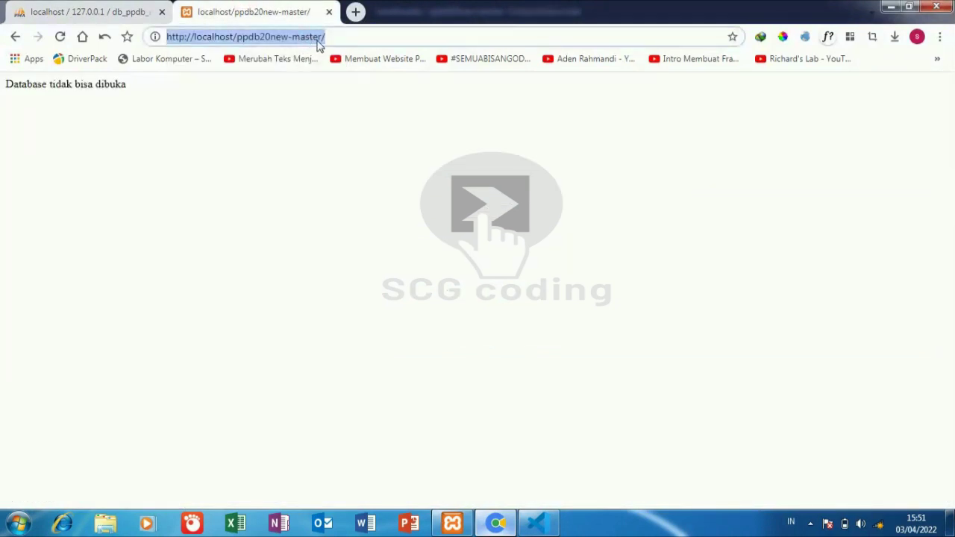
pyautogui.press('Return')
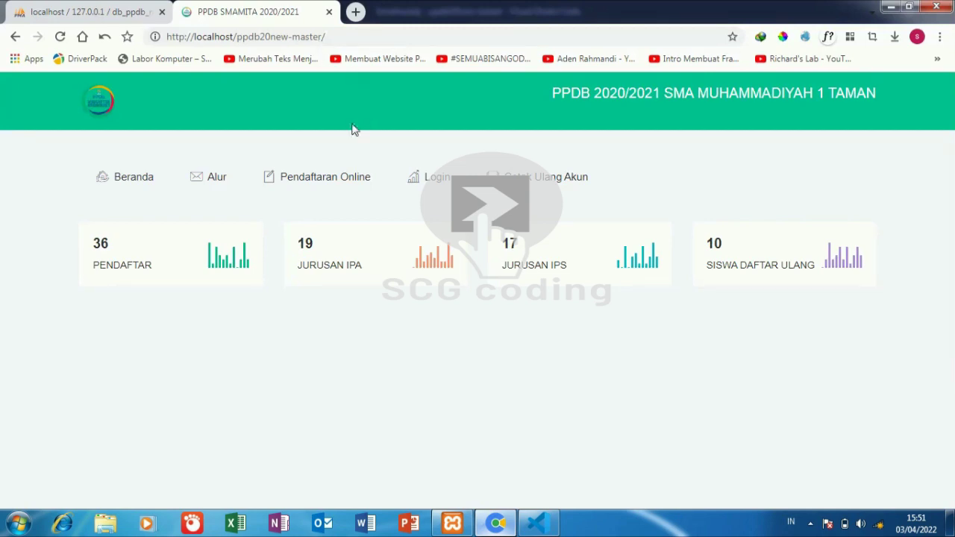
pyautogui.click(211, 186)
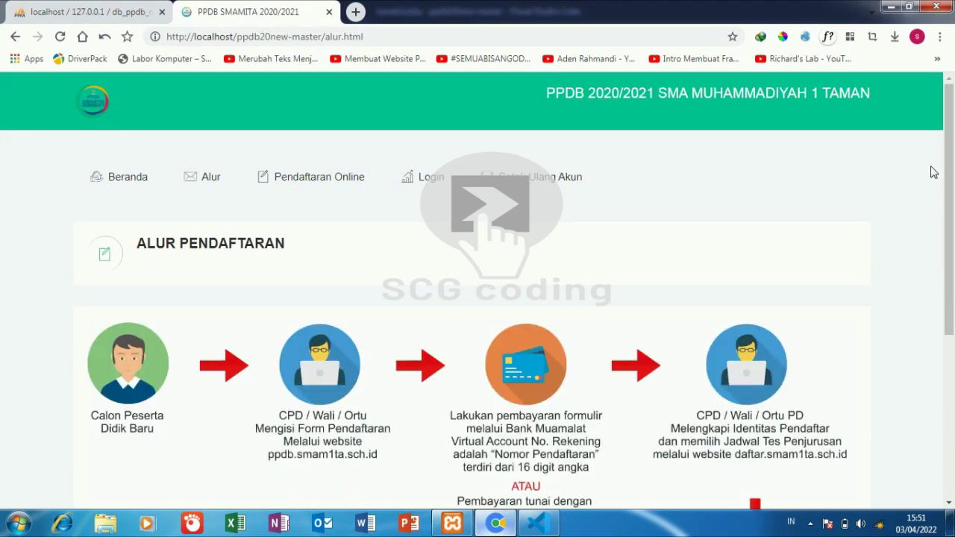
pyautogui.moveTo(953, 172)
pyautogui.mouseDown()
pyautogui.moveTo(952, 328)
pyautogui.moveTo(952, 170)
pyautogui.mouseUp()
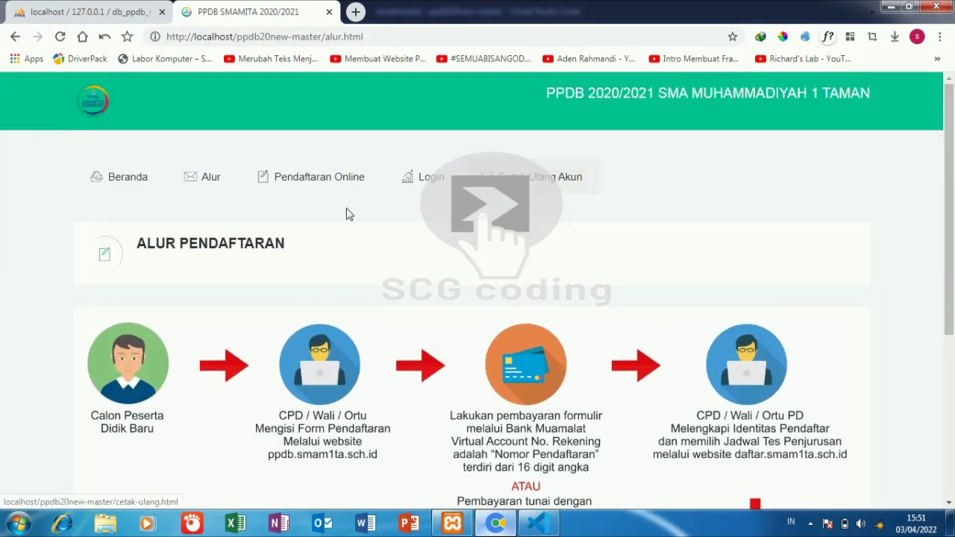
# - In the Pendaftaran Online form, fill in the NISN used as password and the full name, and choose MTS WALI SONGO BALONGBENDO as Asal Sekolah
pyautogui.click(324, 188)
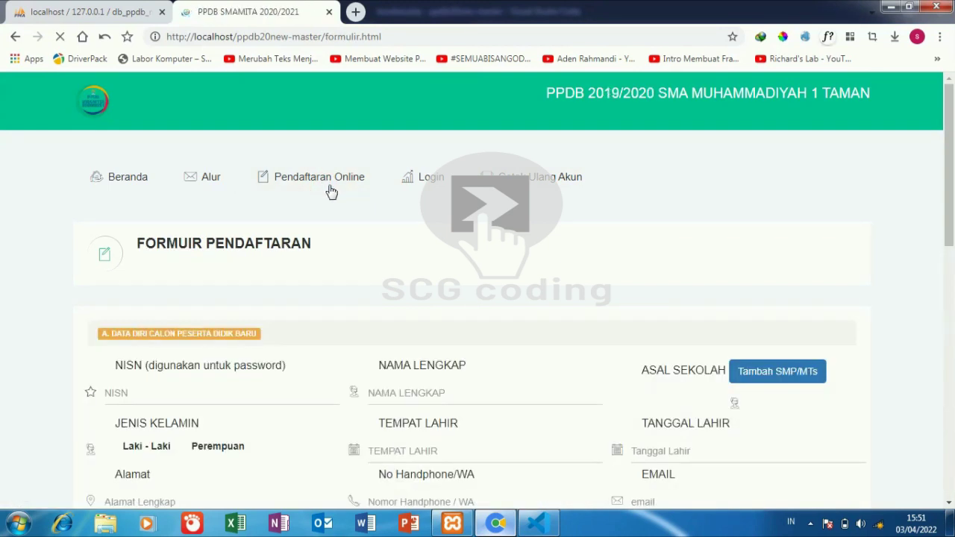
pyautogui.moveTo(948, 171); pyautogui.dragTo(953, 89)
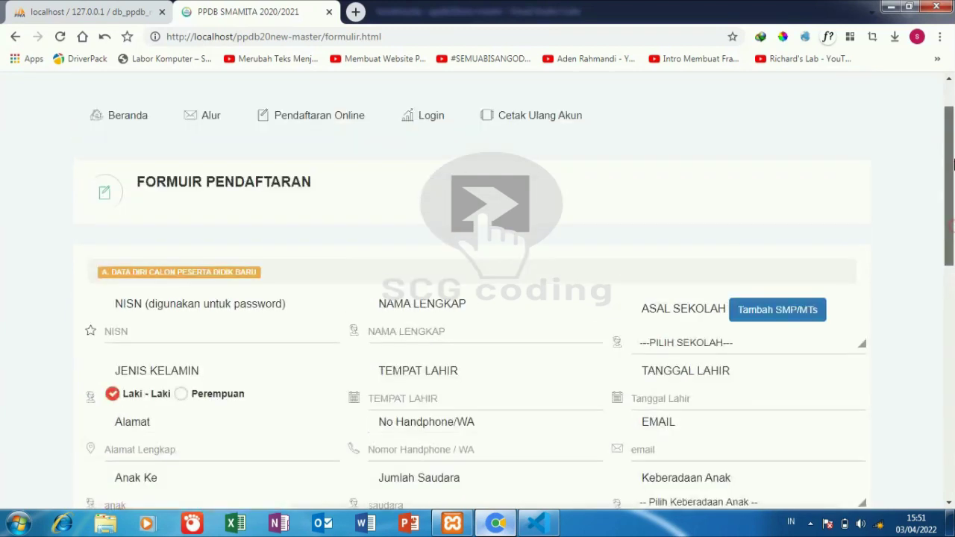
pyautogui.click(185, 337)
pyautogui.click(171, 364)
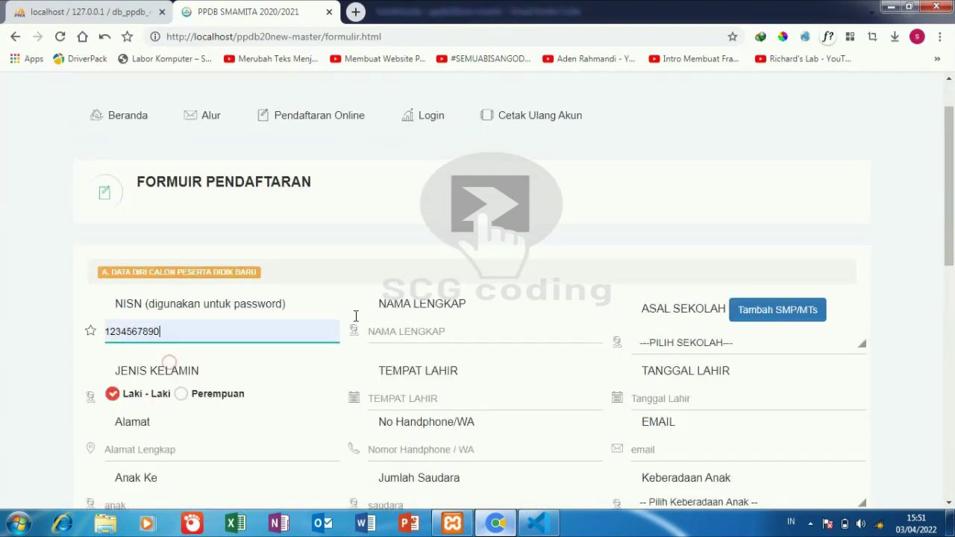
pyautogui.click(389, 329)
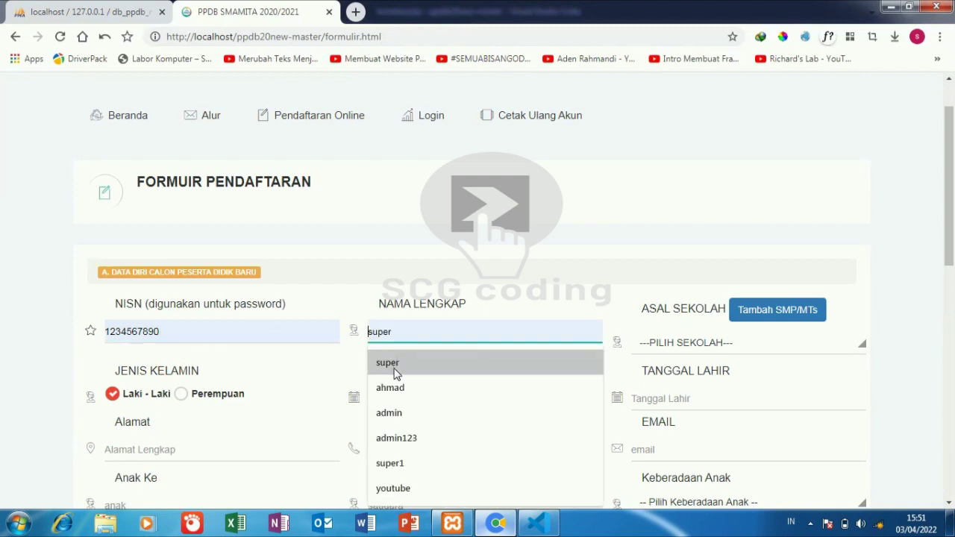
pyautogui.click(395, 375)
pyautogui.click(701, 346)
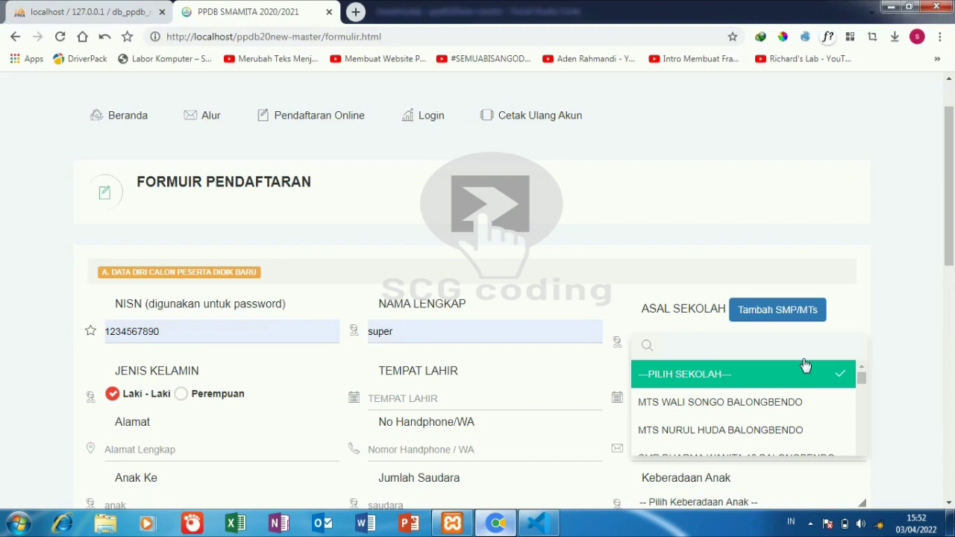
pyautogui.click(746, 406)
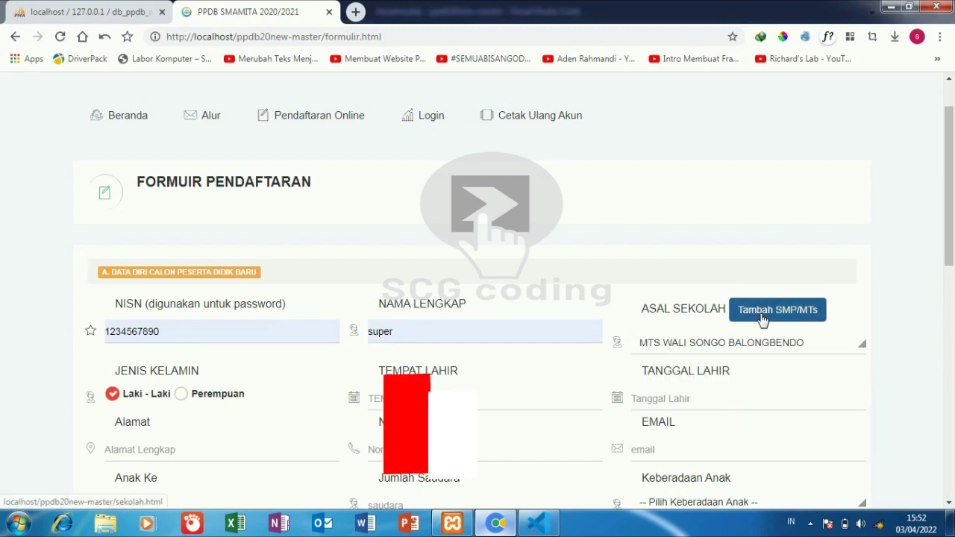
# - Open the Tambah SMP/MTs page from the registration form and examine its fields for manually adding a school
pyautogui.click(738, 310)
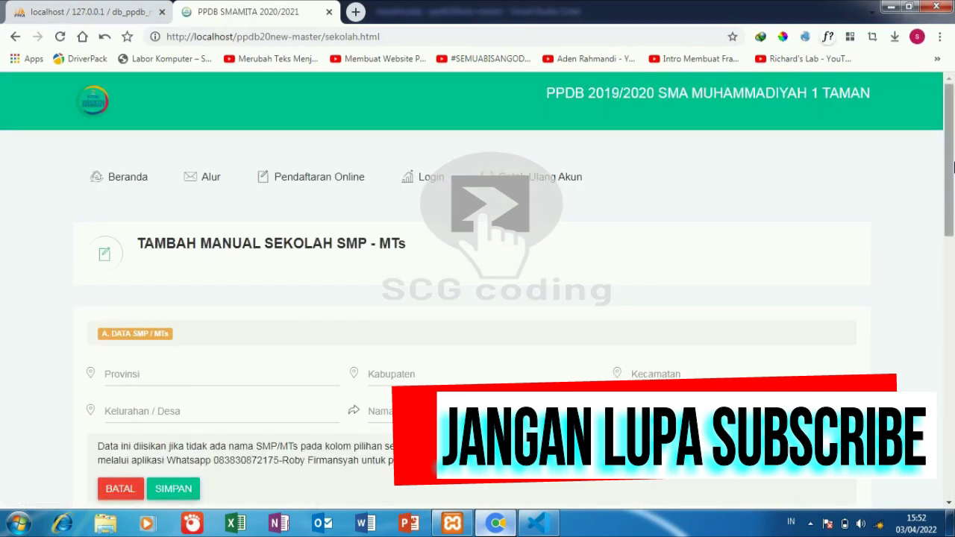
pyautogui.moveTo(952, 166); pyautogui.dragTo(951, 187)
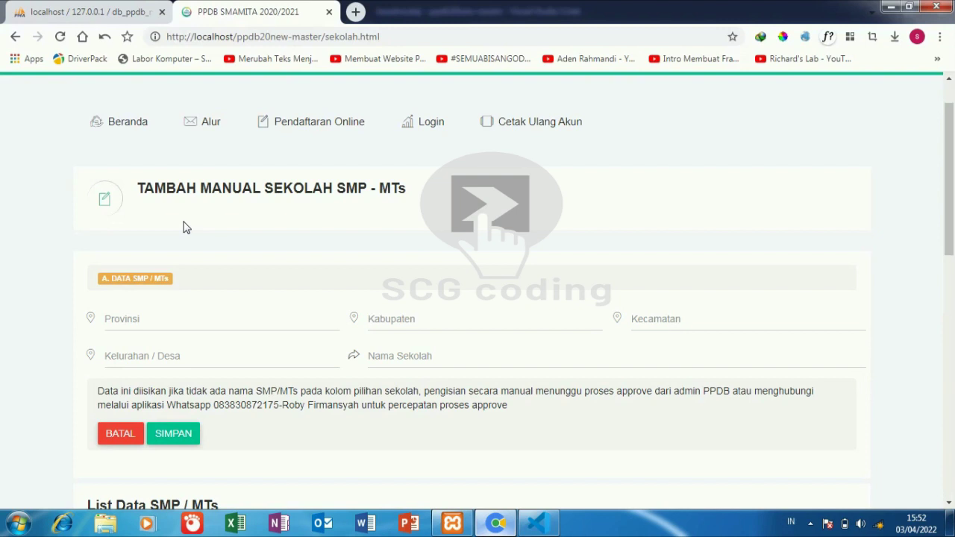